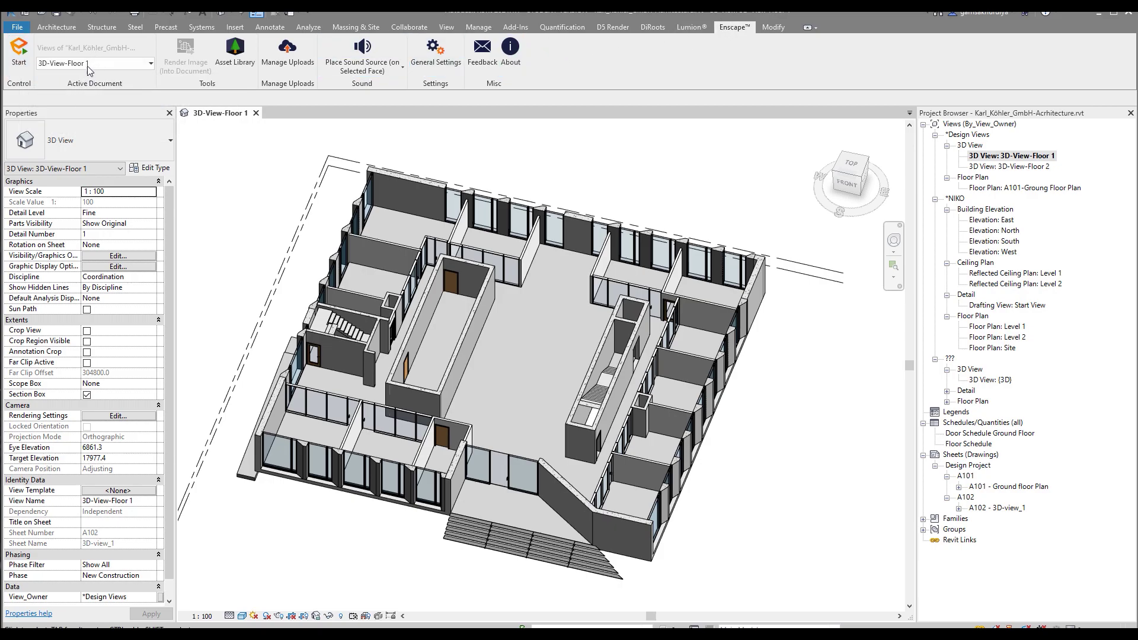
Launch the Enscape rendering of the 3D-View-Floor 1 view and look over the building model from several sides.
{"action": "left_click", "coordinate": [21, 56]}
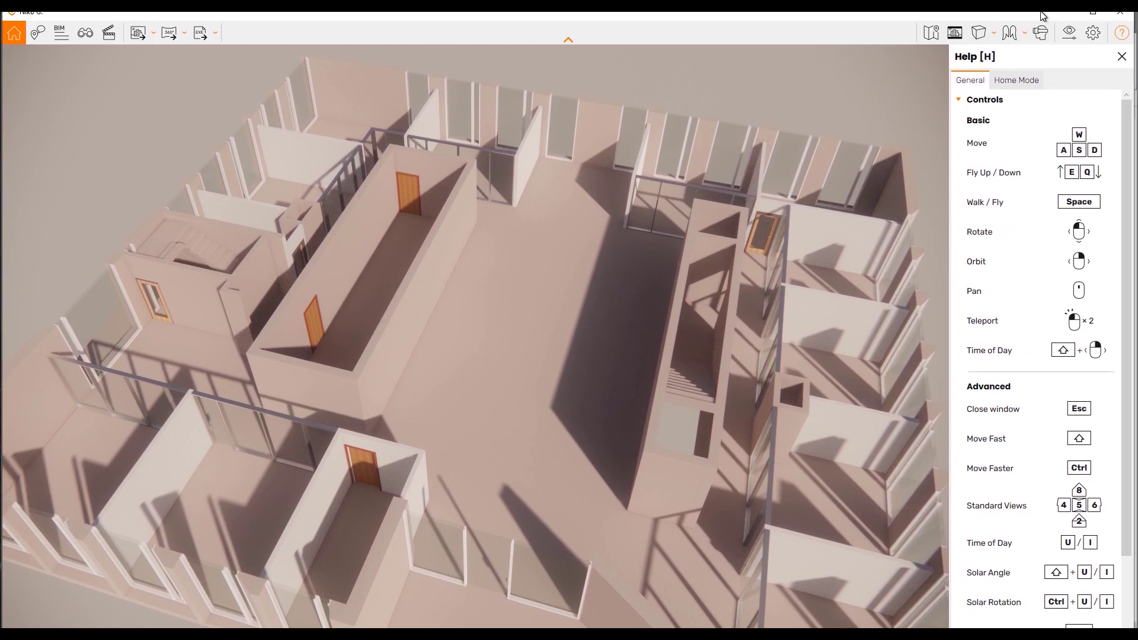
{"action": "scroll", "coordinate": [638, 368], "scroll_direction": "down", "scroll_amount": 3}
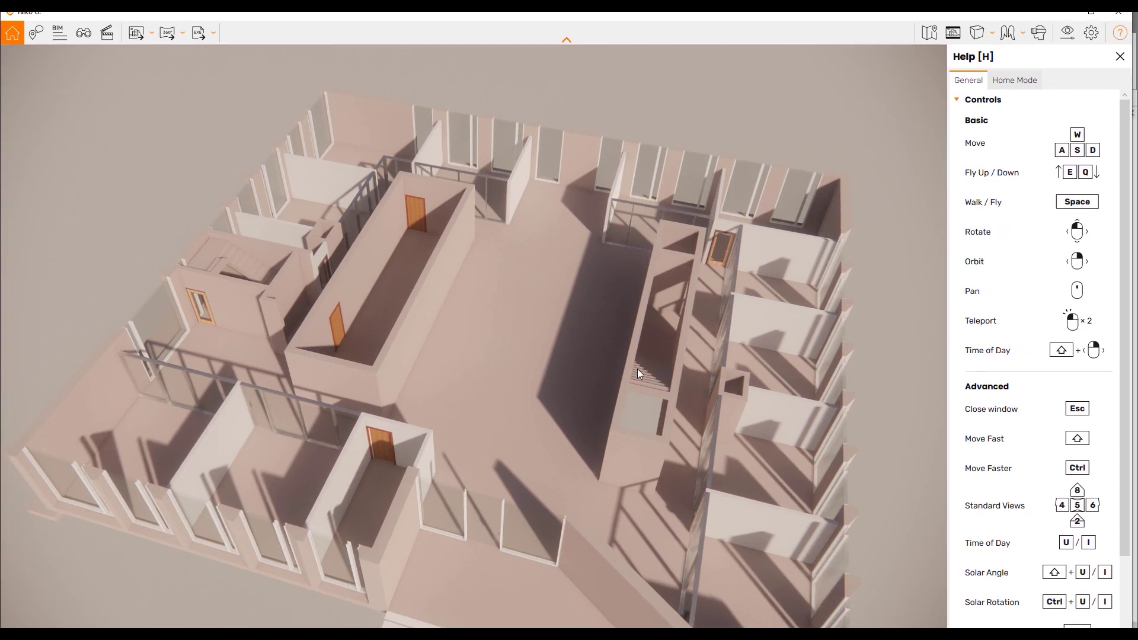
{"action": "middle_click_drag", "start_coordinate": [502, 401], "coordinate": [504, 382]}
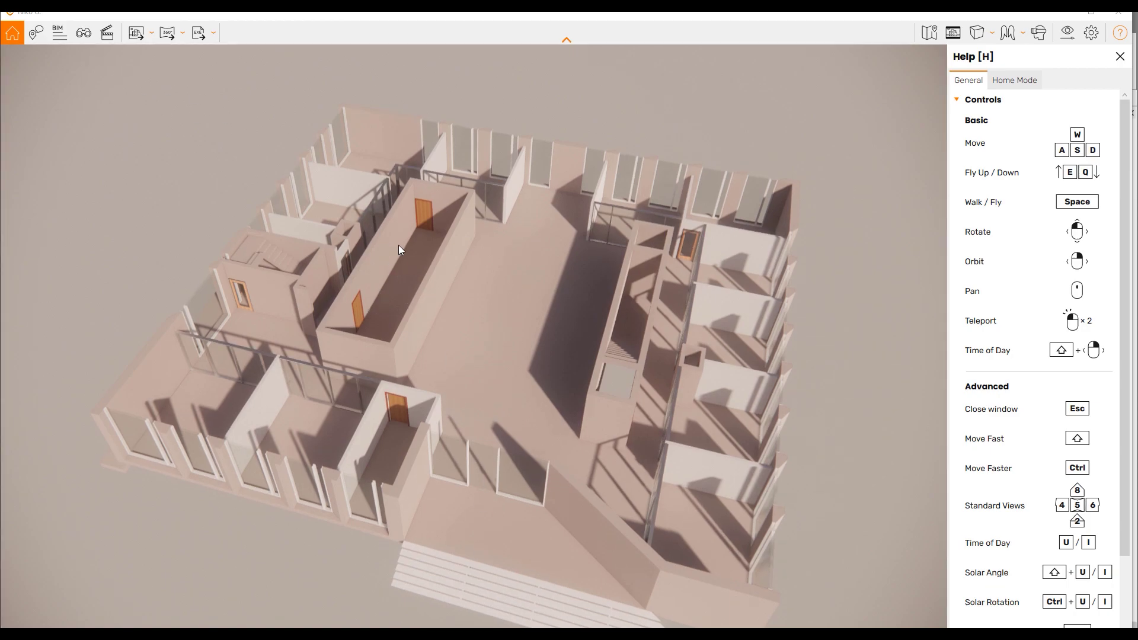
{"action": "right_click_drag", "start_coordinate": [579, 280], "coordinate": [888, 258]}
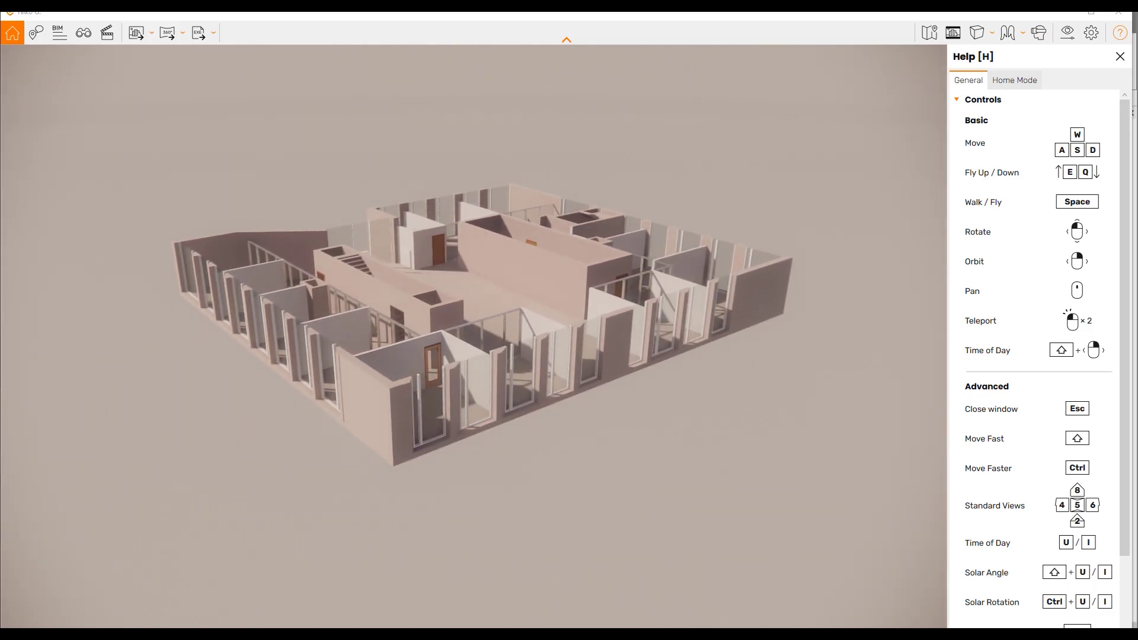
{"action": "right_click_drag", "start_coordinate": [519, 254], "coordinate": [545, 269]}
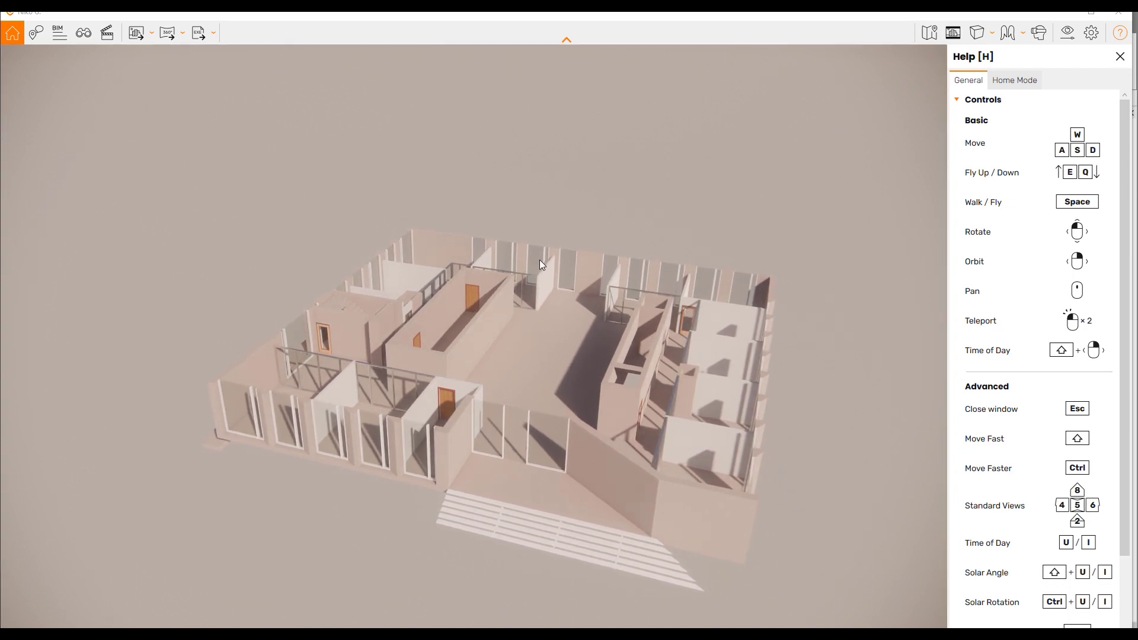
Start a collaborative annotation issue for the glazed entrance, titled "Wrong type of the door" with the description "change it".
{"action": "left_click", "coordinate": [37, 38]}
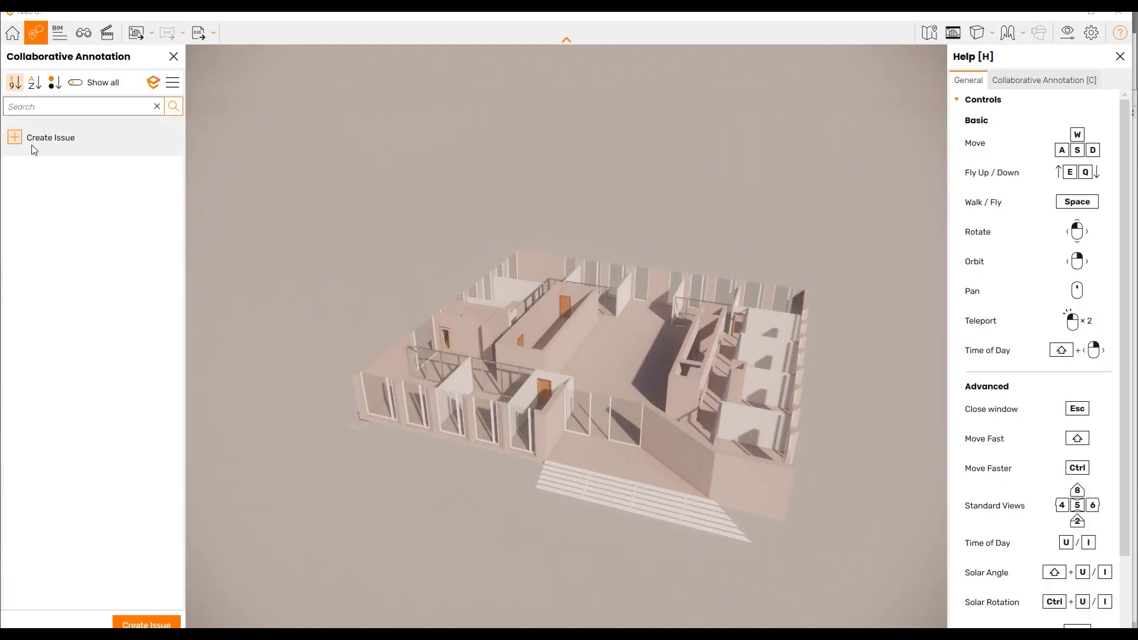
{"action": "key", "text": "w"}
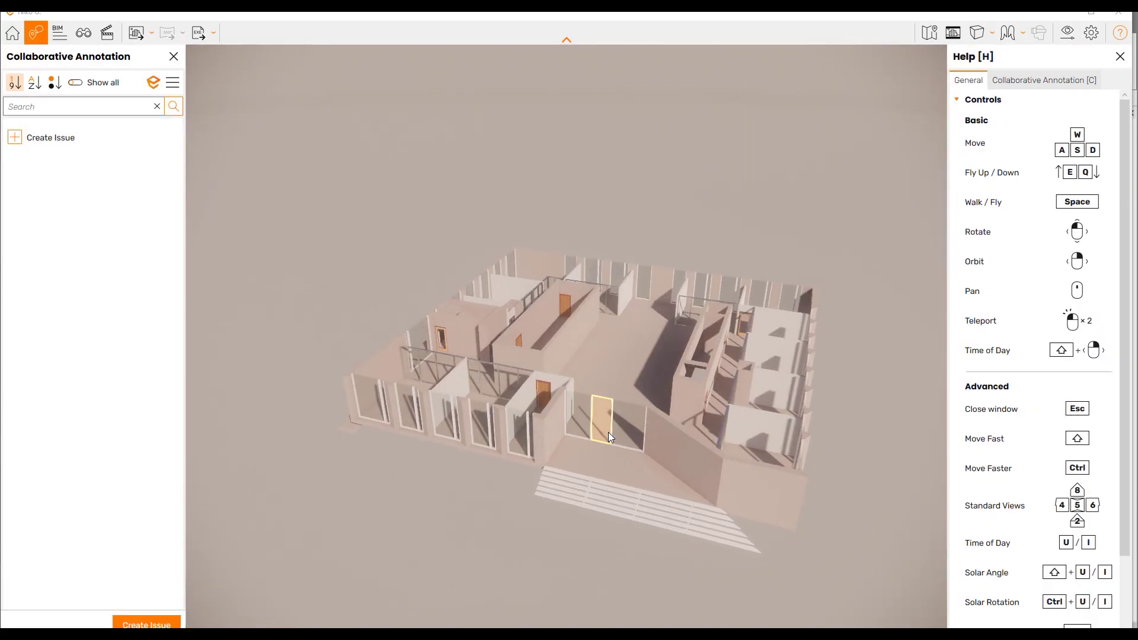
{"action": "middle_click_drag", "start_coordinate": [657, 474], "coordinate": [575, 362]}
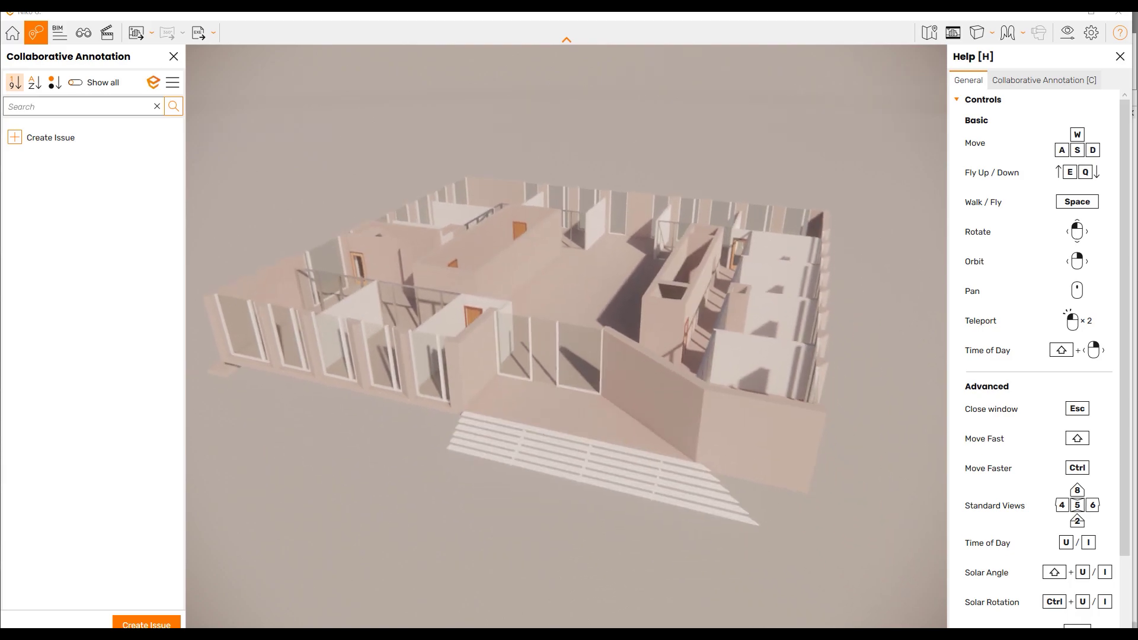
{"action": "key", "text": "w"}
{"action": "scroll", "coordinate": [539, 384], "scroll_direction": "up", "scroll_amount": 3}
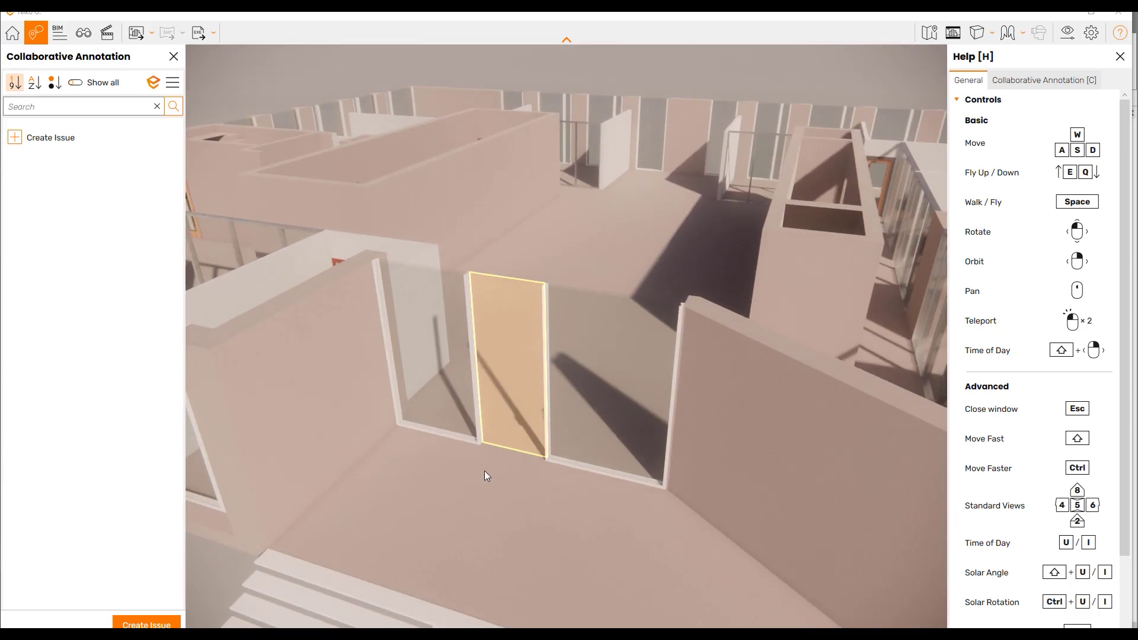
{"action": "scroll", "coordinate": [520, 349], "scroll_direction": "down", "scroll_amount": 2}
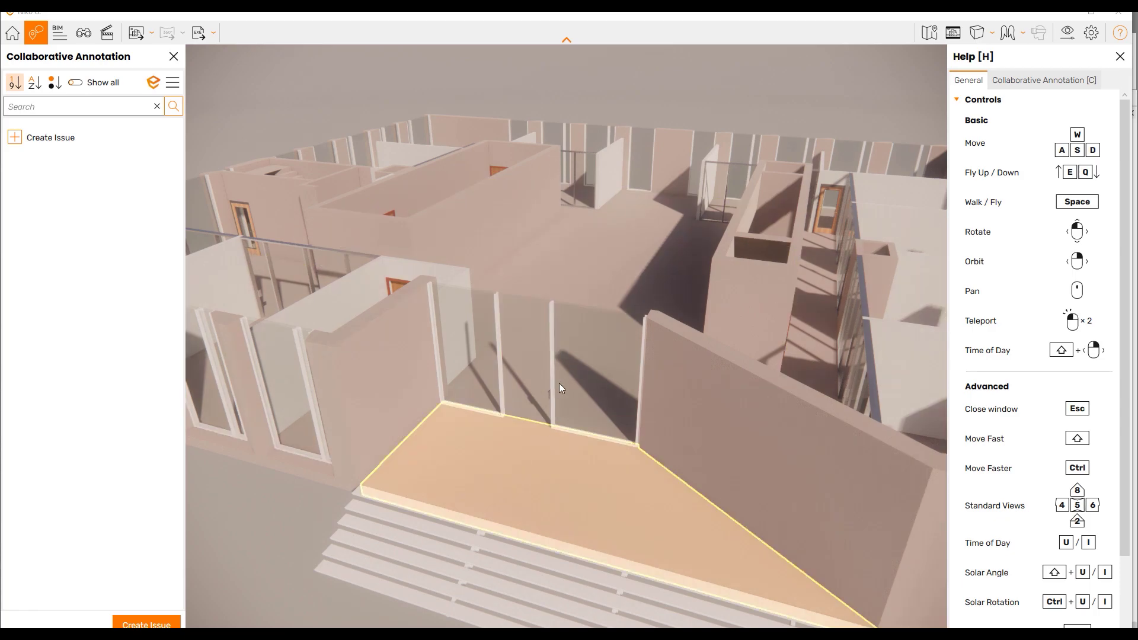
{"action": "left_click", "coordinate": [18, 137]}
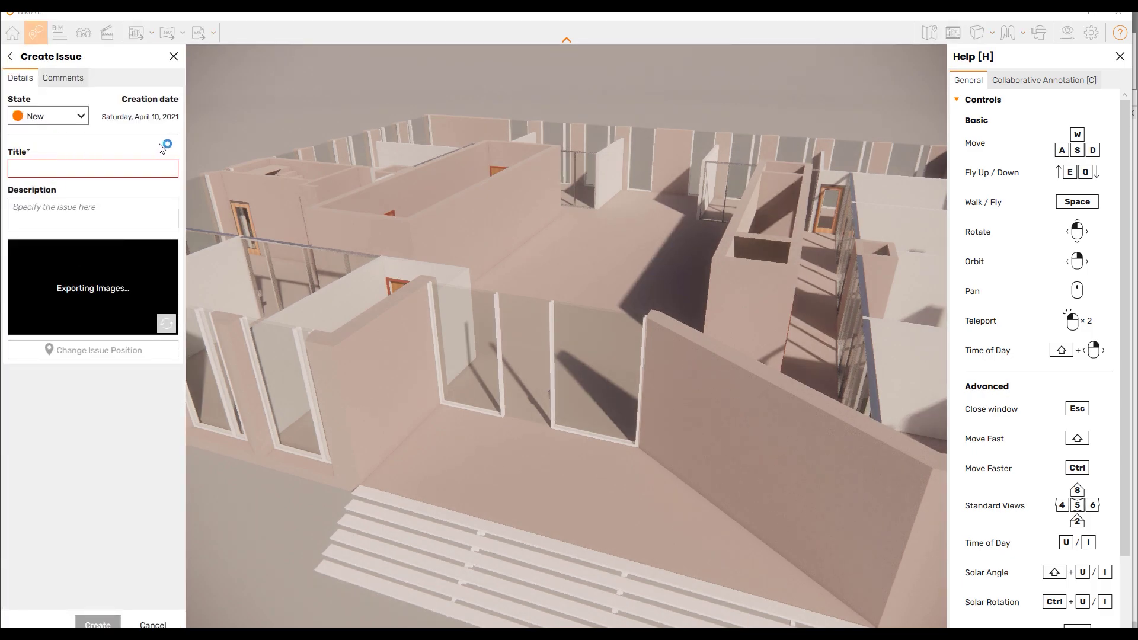
{"action": "left_click", "coordinate": [65, 171]}
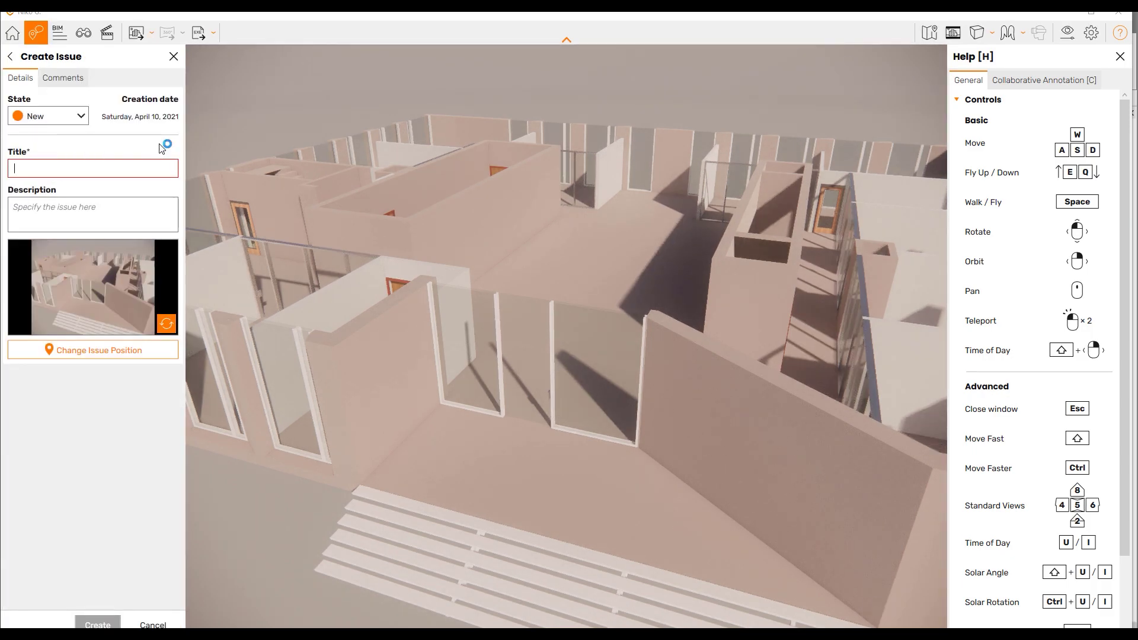
{"action": "type", "text": "Wrong type of the door"}
{"action": "left_click", "coordinate": [42, 212]}
{"action": "type", "text": "change it"}
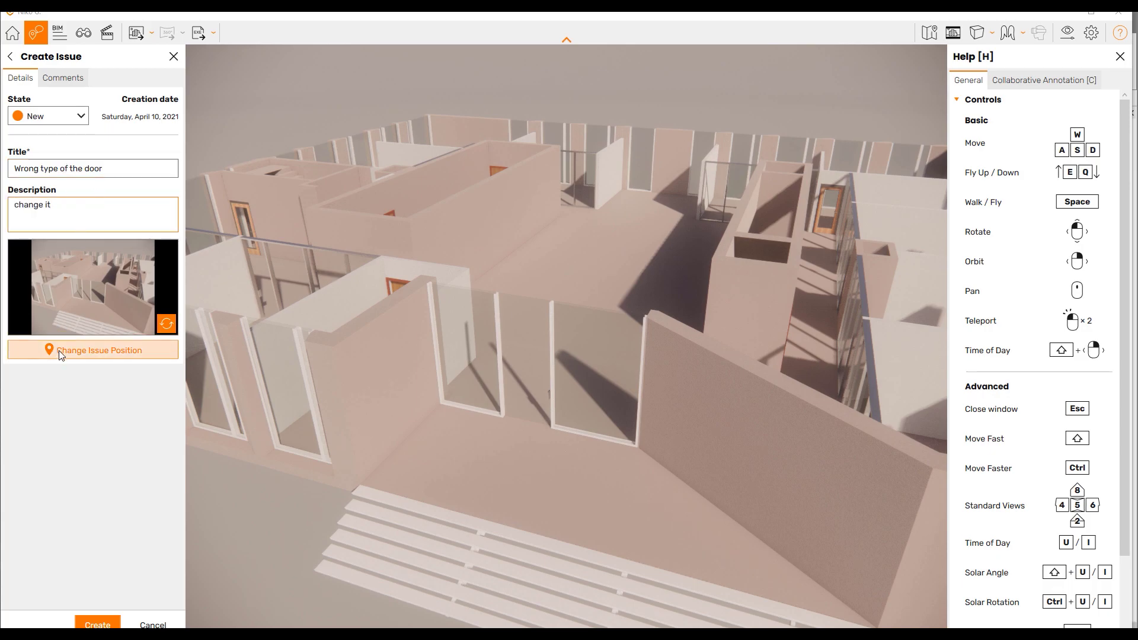
Place the issue marker on the glass entrance door above the outside stairs and create the issue.
{"action": "left_click", "coordinate": [111, 355]}
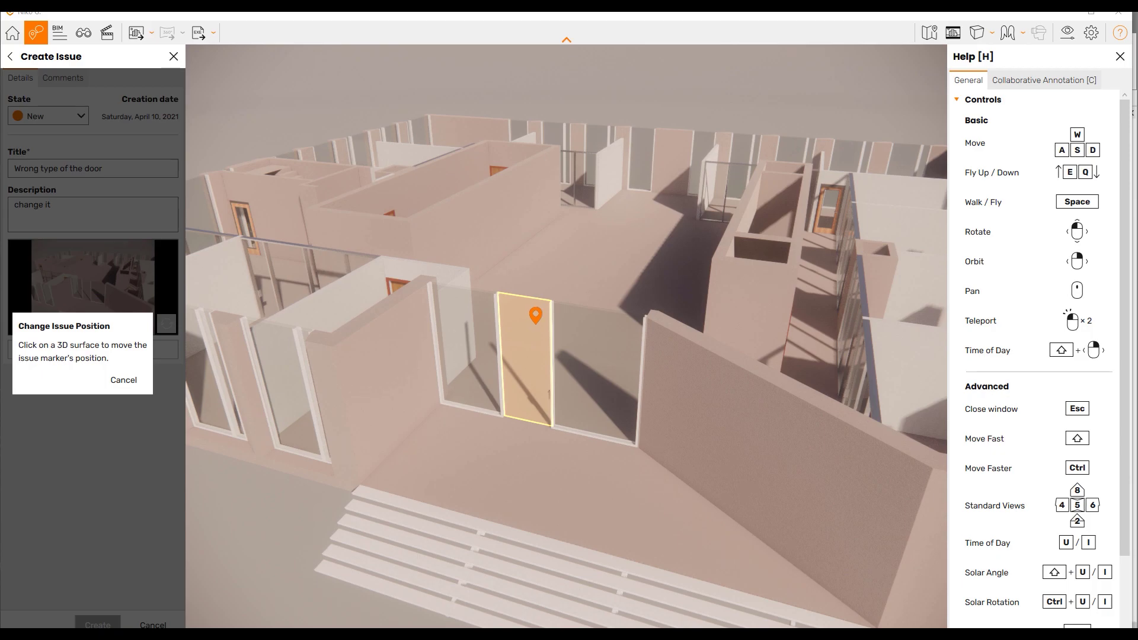
{"action": "left_click", "coordinate": [539, 343]}
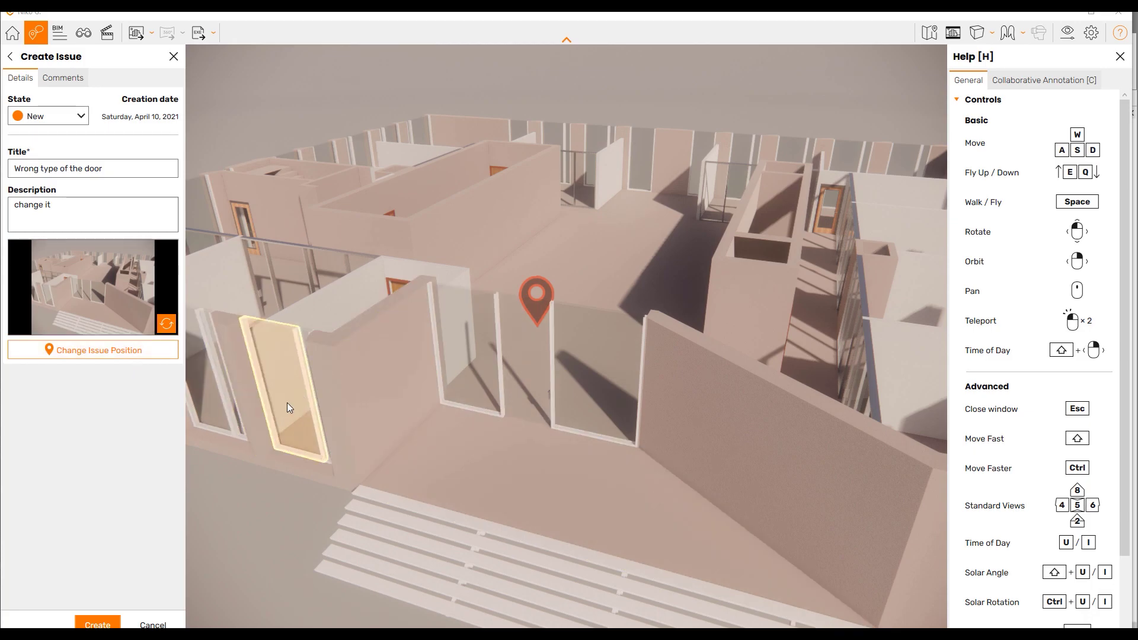
{"action": "left_click", "coordinate": [97, 625]}
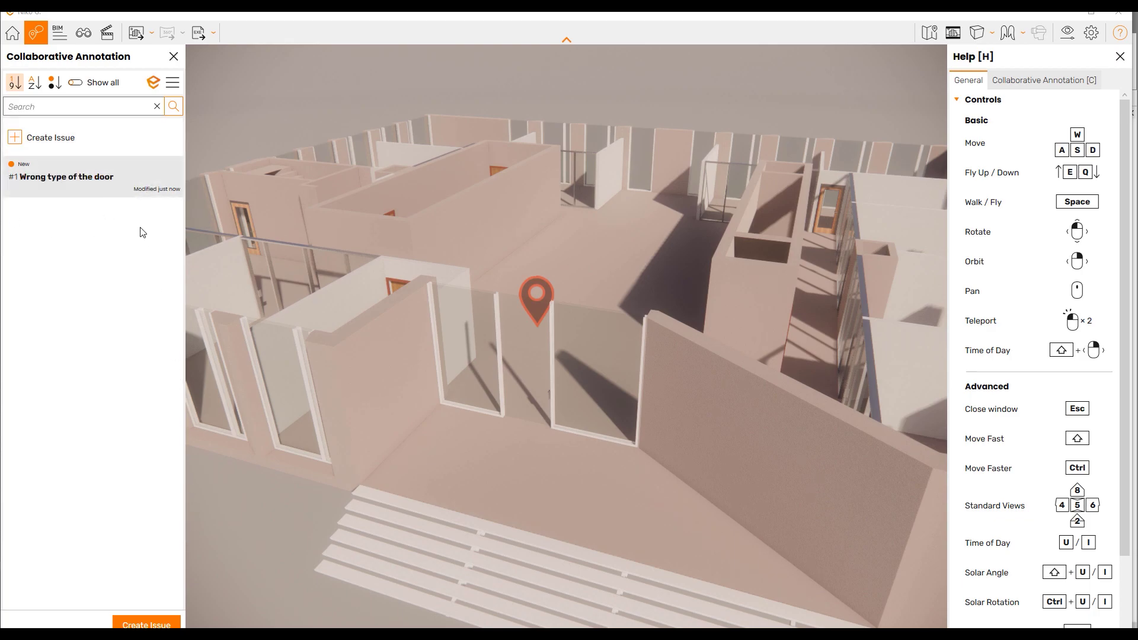
Move away from the entrance and return to it by opening the "Wrong type of the door" issue.
{"action": "key", "text": "s"}
{"action": "key", "text": "a"}
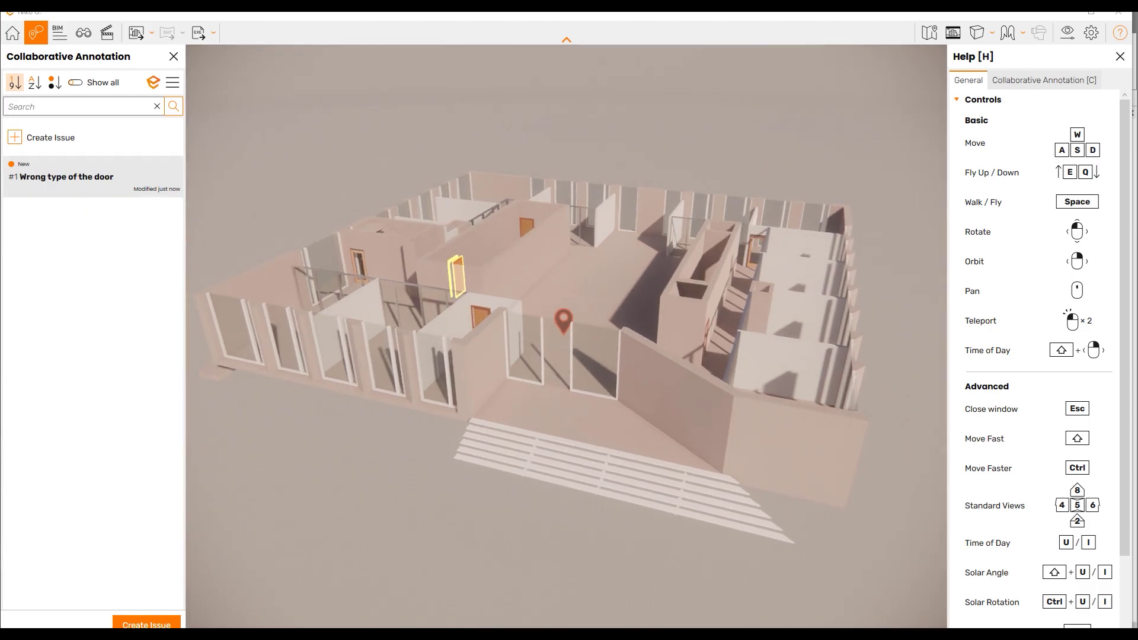
{"action": "right_click_drag", "start_coordinate": [467, 218], "coordinate": [537, 163]}
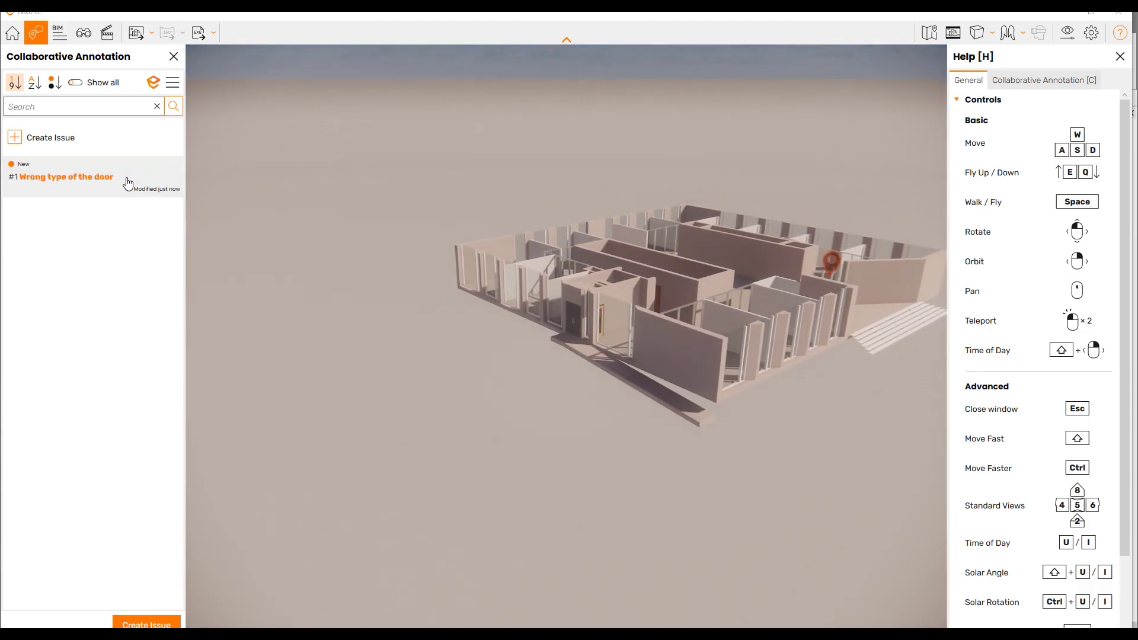
{"action": "left_click", "coordinate": [127, 180]}
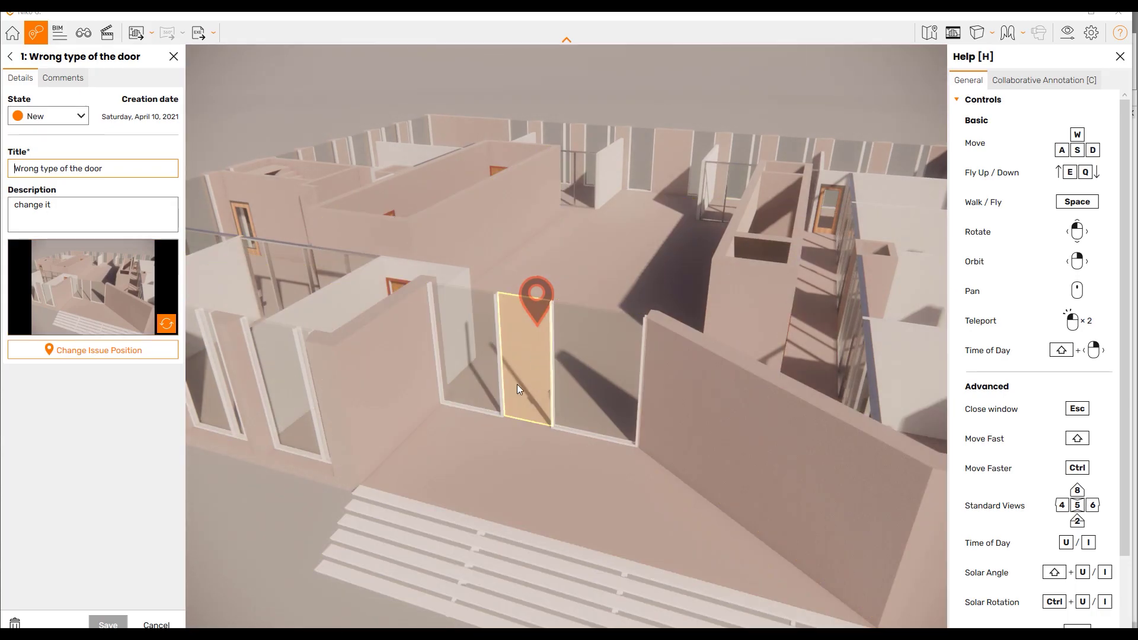
{"action": "triple_click", "coordinate": [117, 171]}
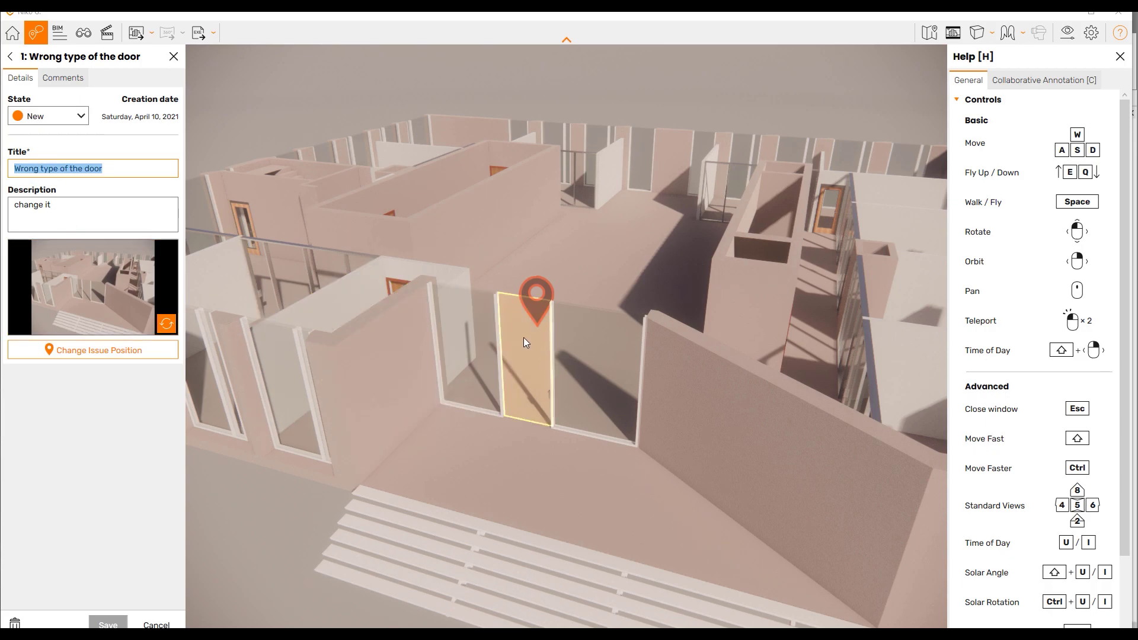
Add the comment "what the type are you need" to the door issue and save it.
{"action": "left_click", "coordinate": [62, 80]}
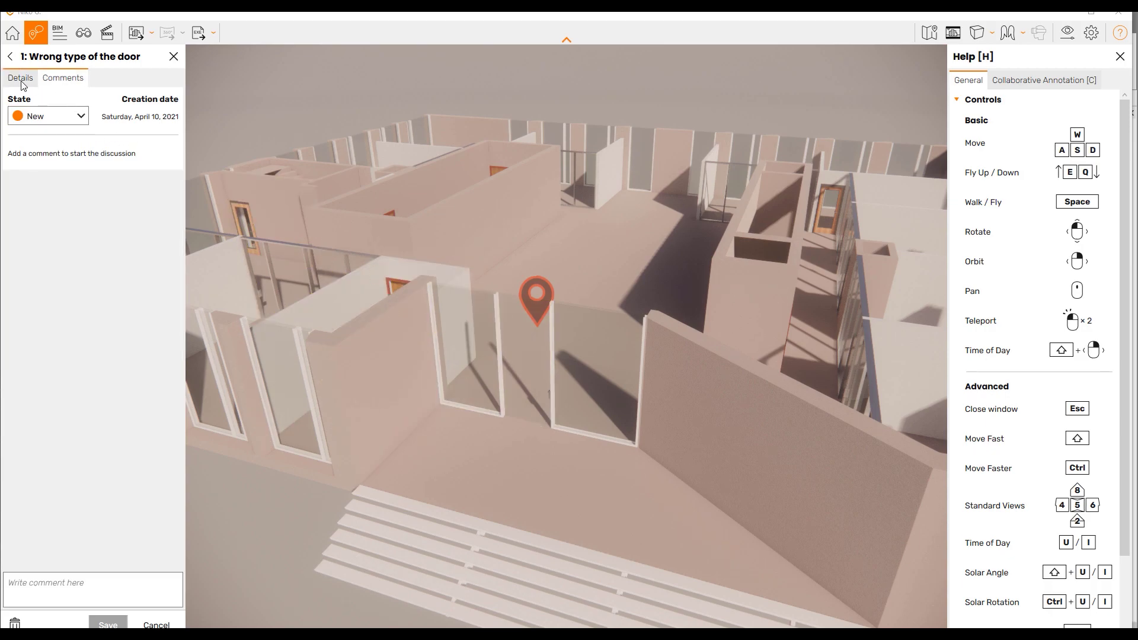
{"action": "left_click", "coordinate": [84, 577]}
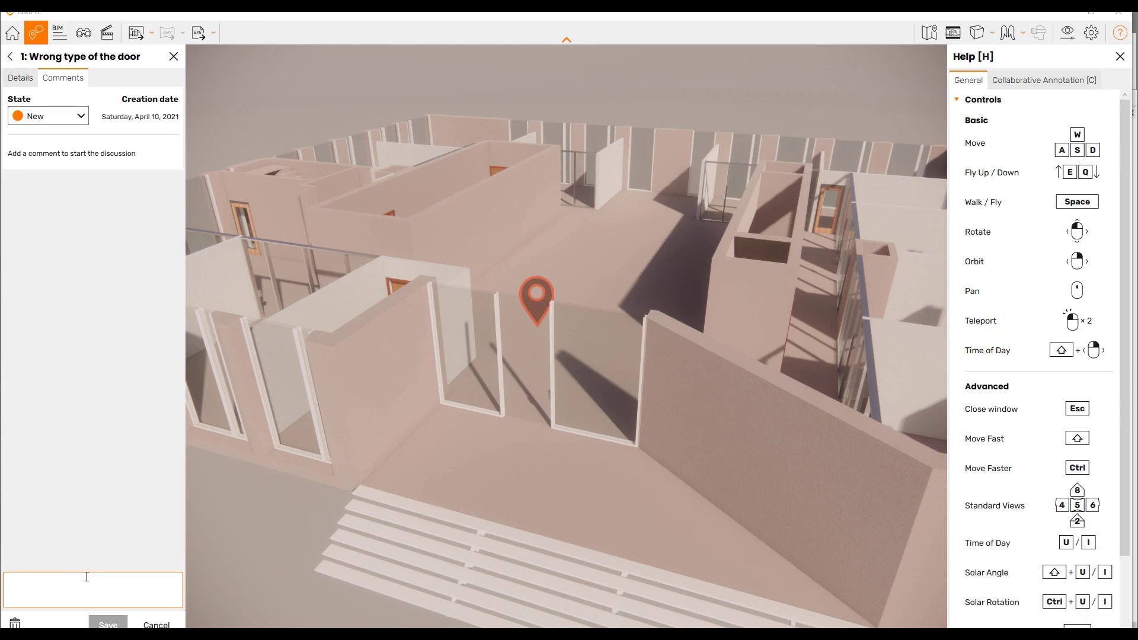
{"action": "type", "text": "what the type"}
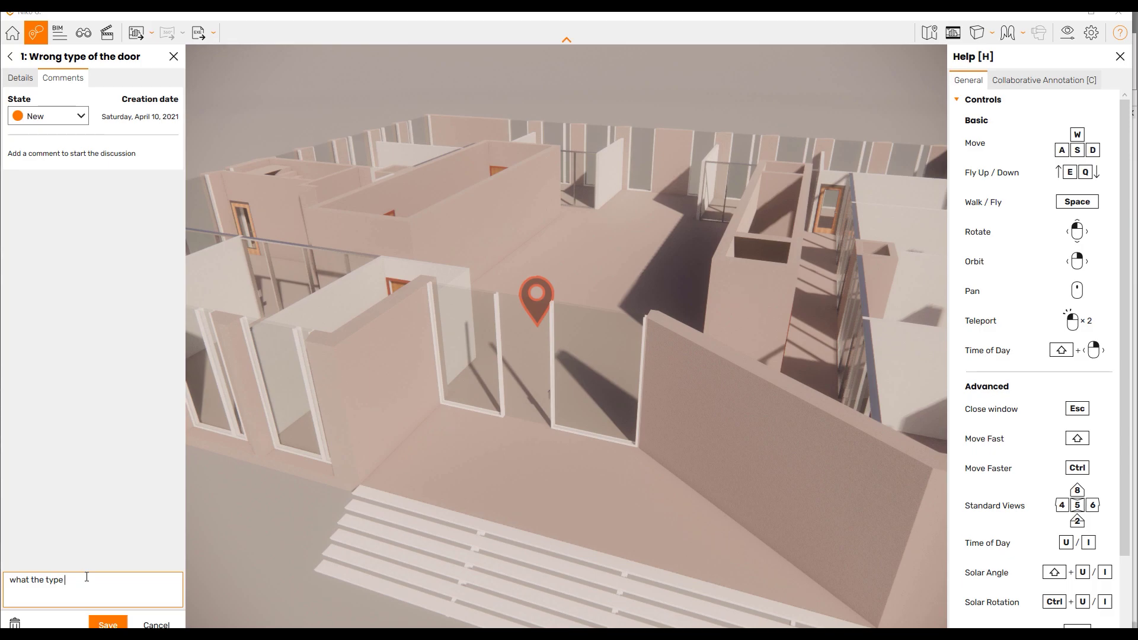
{"action": "type", "text": " are you need"}
{"action": "left_click", "coordinate": [108, 625]}
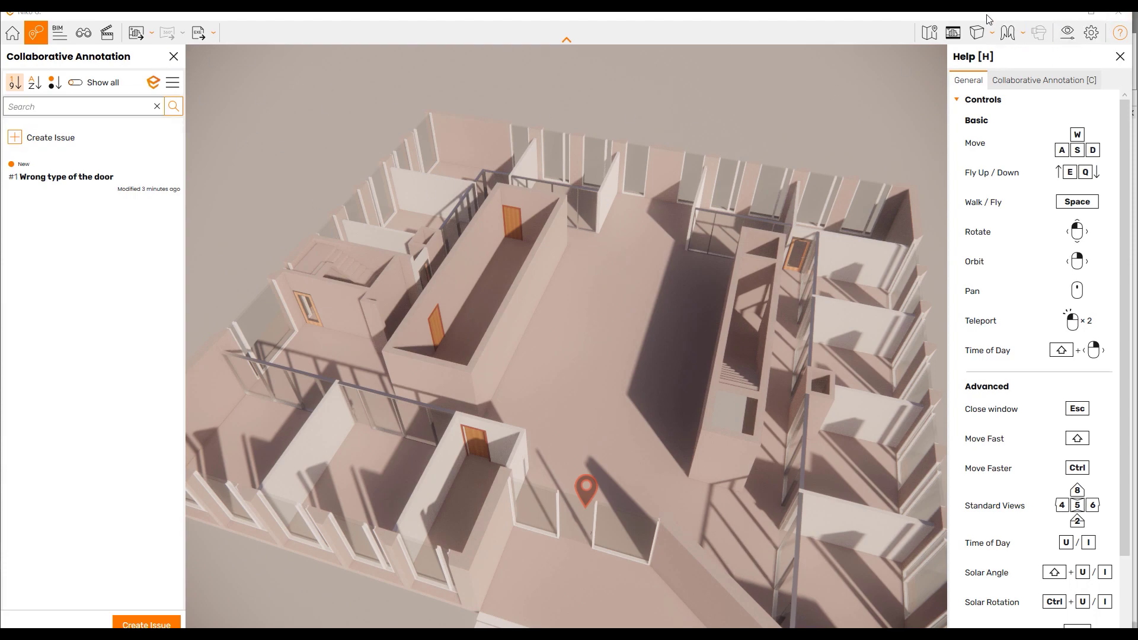
Close the Enscape window and change the glass entrance door in Revit's curtain wall to the Solid system panel type.
{"action": "left_click", "coordinate": [1118, 13]}
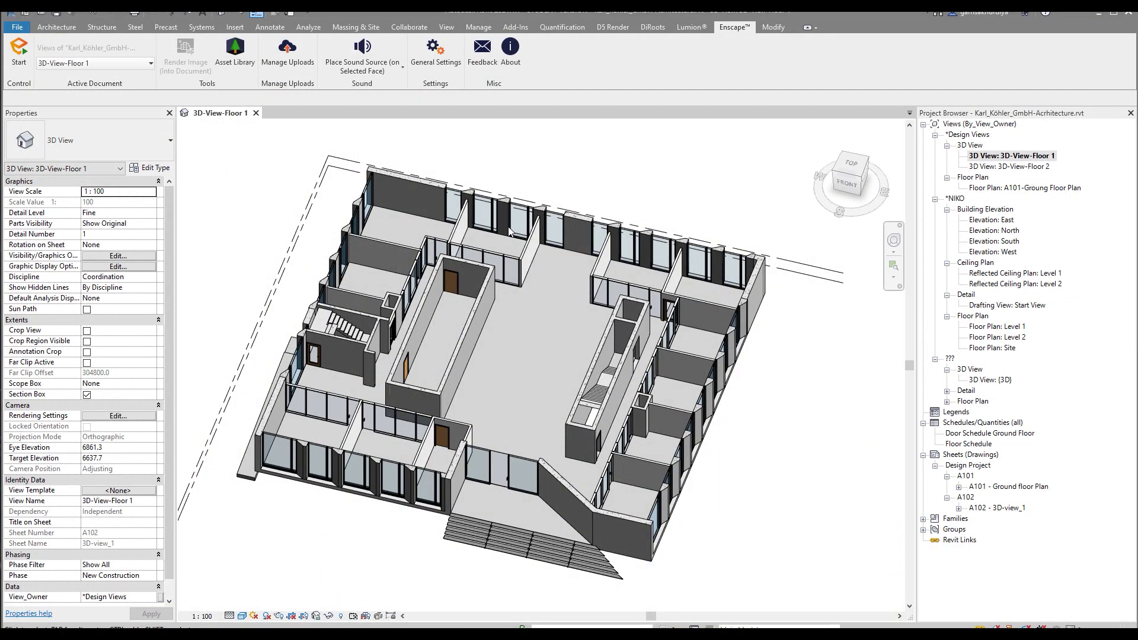
{"action": "scroll", "coordinate": [491, 418], "scroll_direction": "up", "scroll_amount": 5}
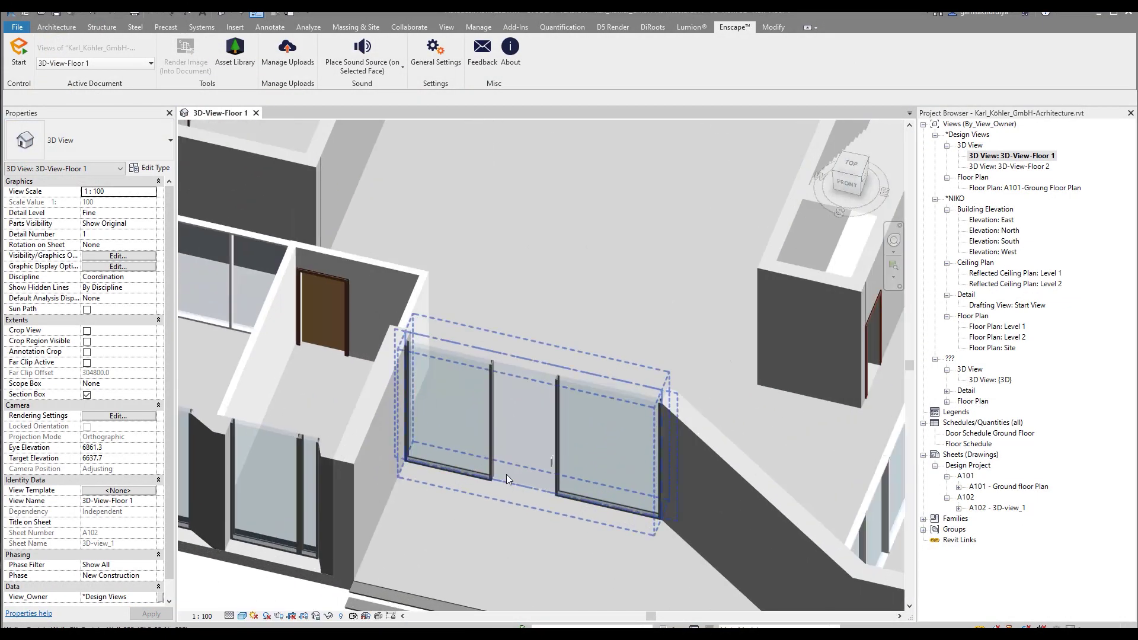
{"action": "left_click", "coordinate": [539, 376]}
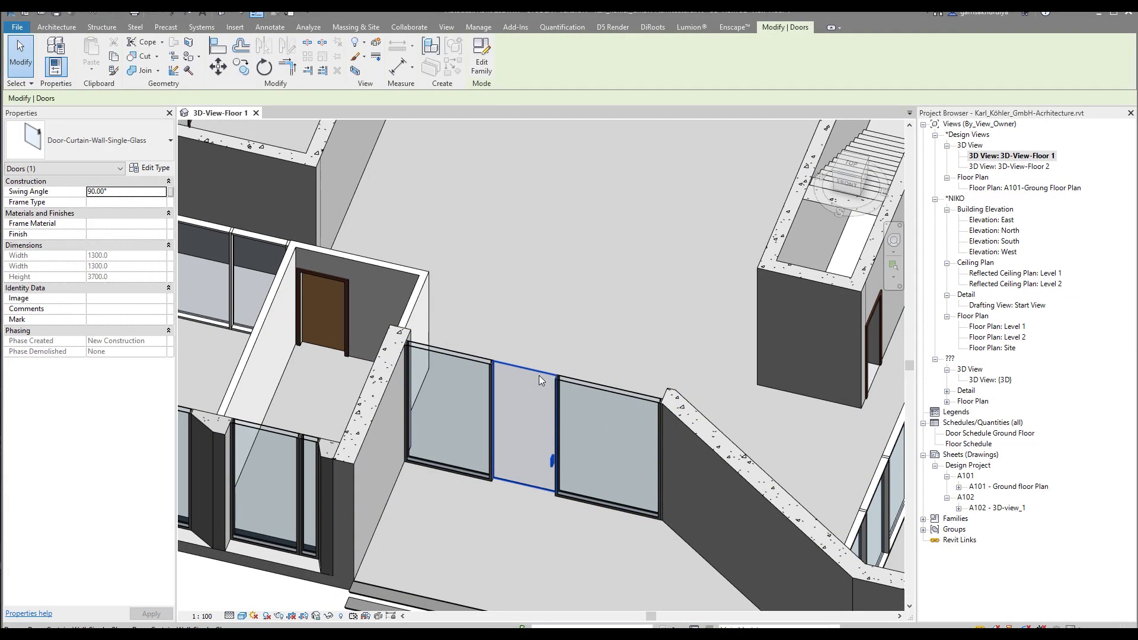
{"action": "left_click", "coordinate": [106, 141]}
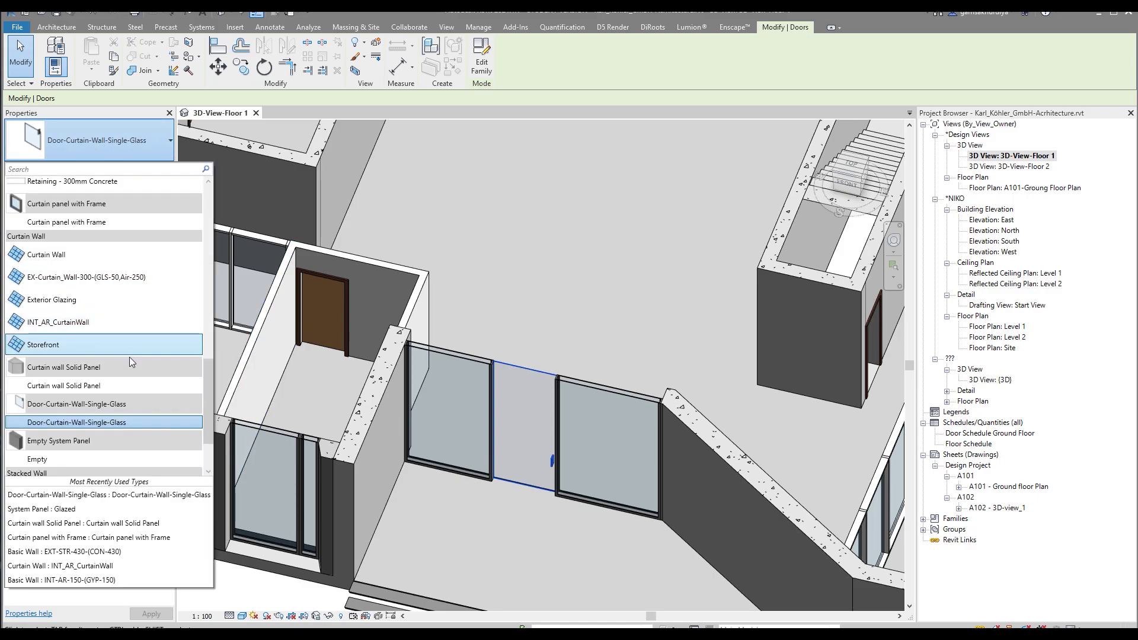
{"action": "scroll", "coordinate": [130, 368], "scroll_direction": "down", "scroll_amount": 3}
{"action": "scroll", "coordinate": [116, 402], "scroll_direction": "up", "scroll_amount": 7}
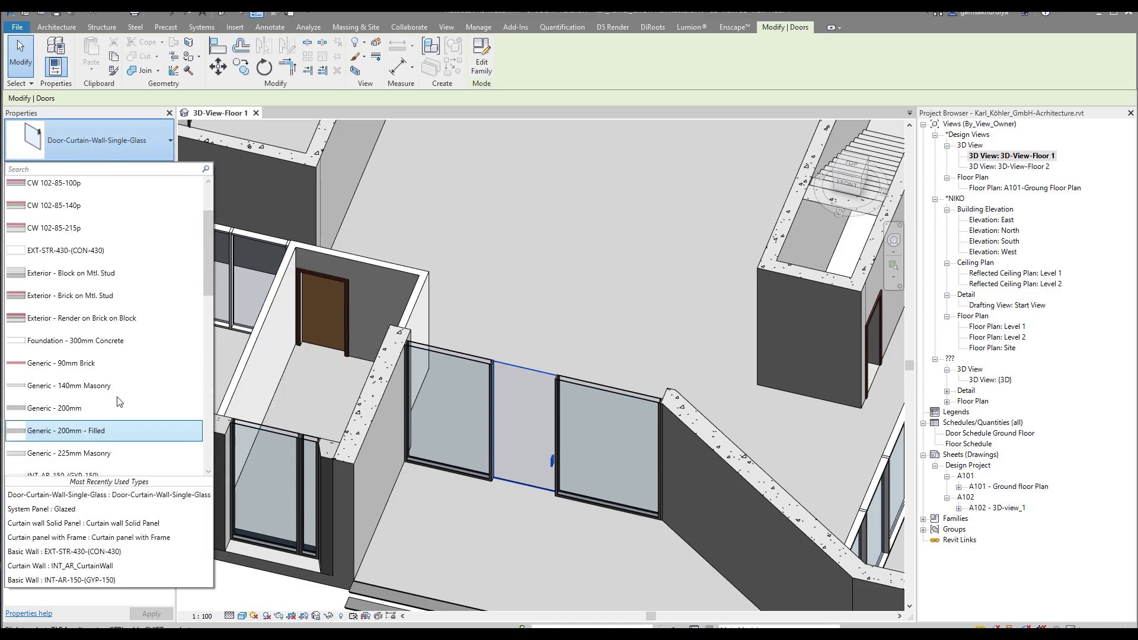
{"action": "scroll", "coordinate": [119, 390], "scroll_direction": "down", "scroll_amount": 3}
{"action": "scroll", "coordinate": [118, 386], "scroll_direction": "down", "scroll_amount": 4}
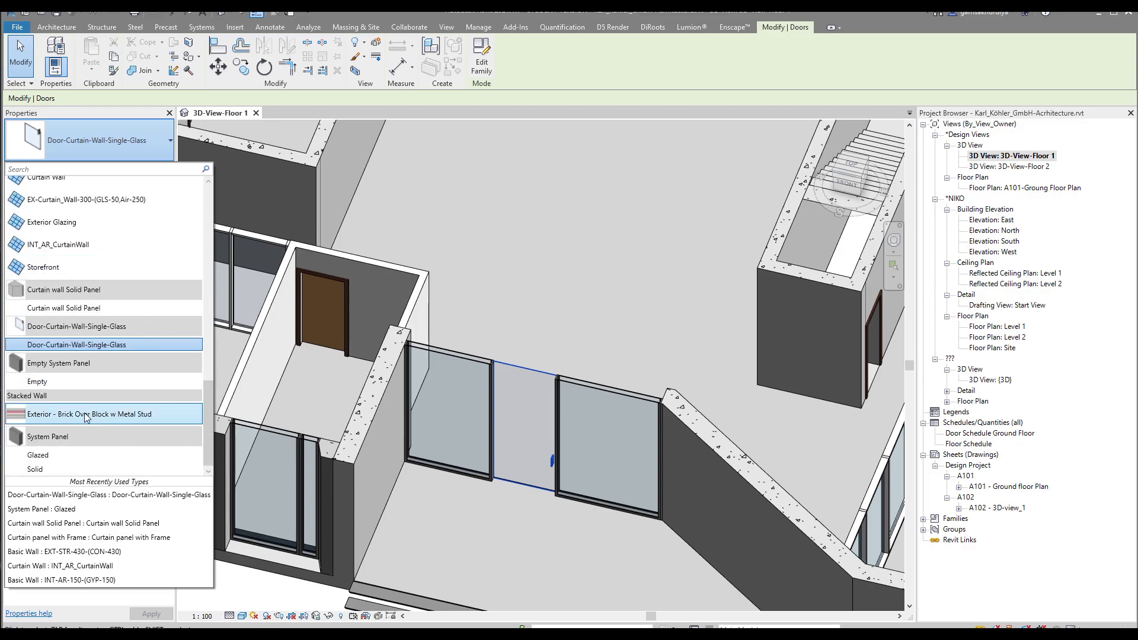
{"action": "left_click", "coordinate": [74, 469]}
{"action": "left_click", "coordinate": [639, 240]}
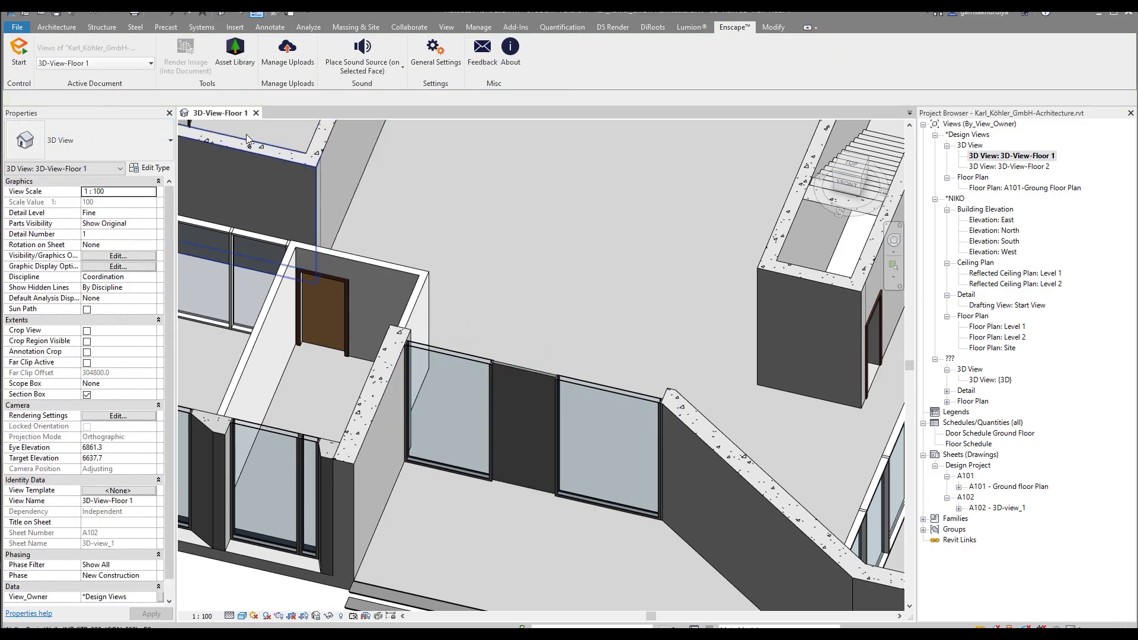
Relaunch the Enscape rendering and open the collaborative annotation list with the replaced entrance panel in close view.
{"action": "left_click", "coordinate": [19, 52]}
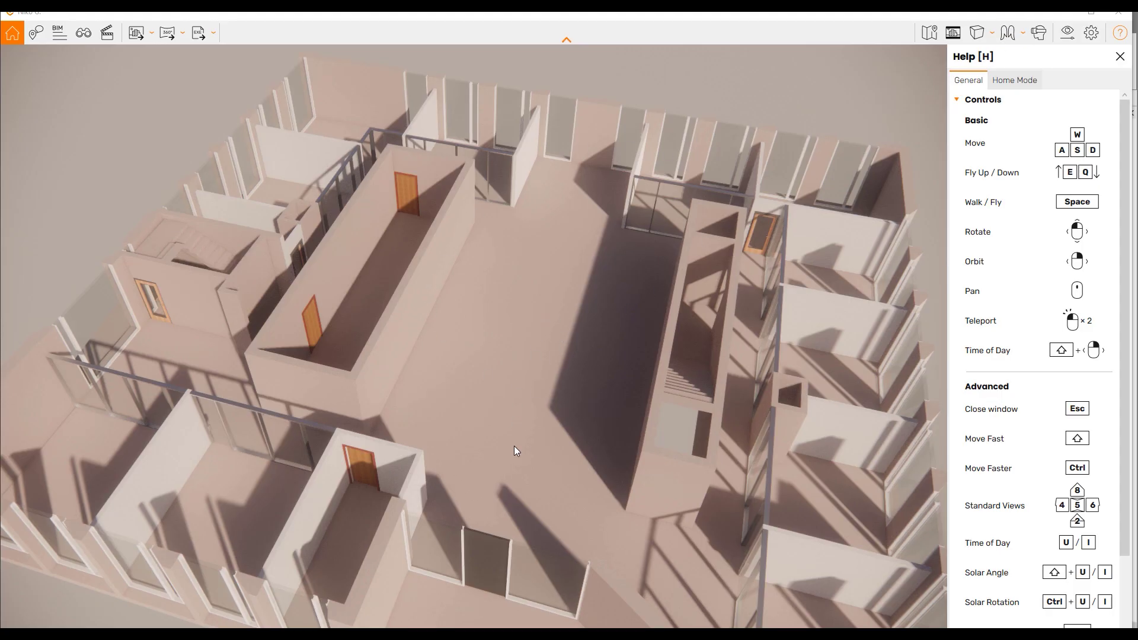
{"action": "left_click_drag", "start_coordinate": [514, 446], "coordinate": [503, 602]}
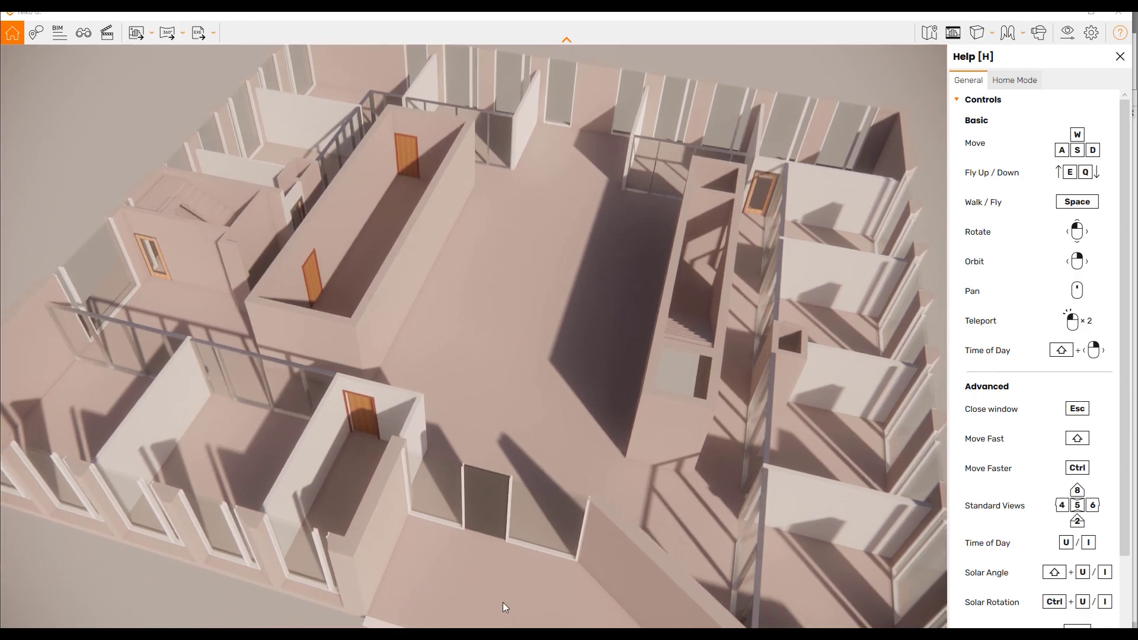
{"action": "scroll", "coordinate": [502, 602], "scroll_direction": "up", "scroll_amount": 10}
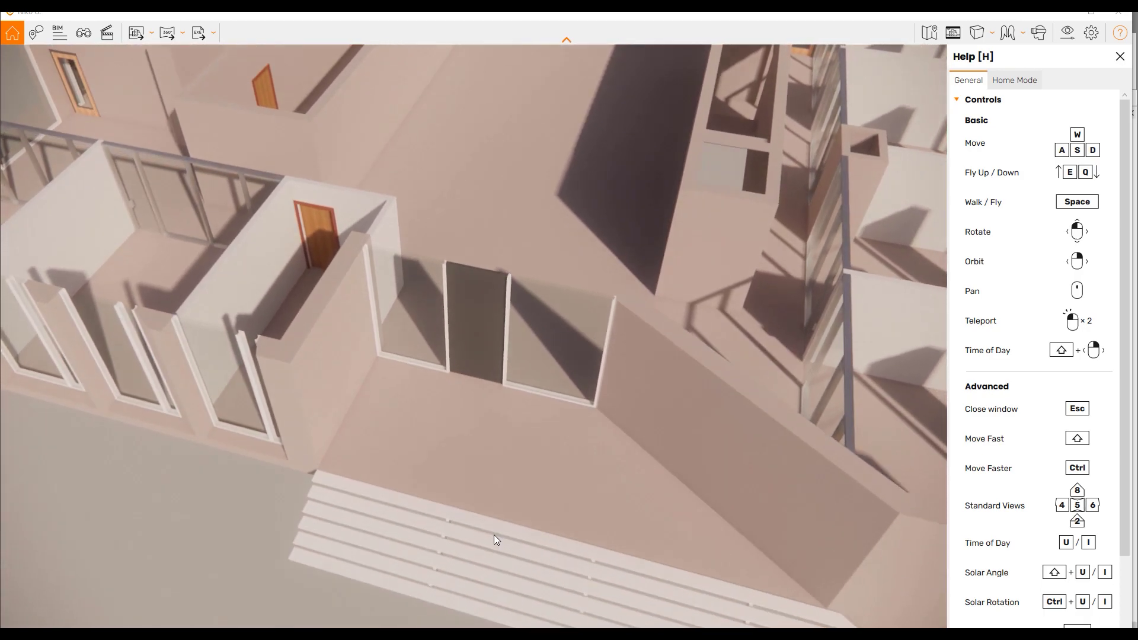
{"action": "scroll", "coordinate": [486, 350], "scroll_direction": "up", "scroll_amount": 3}
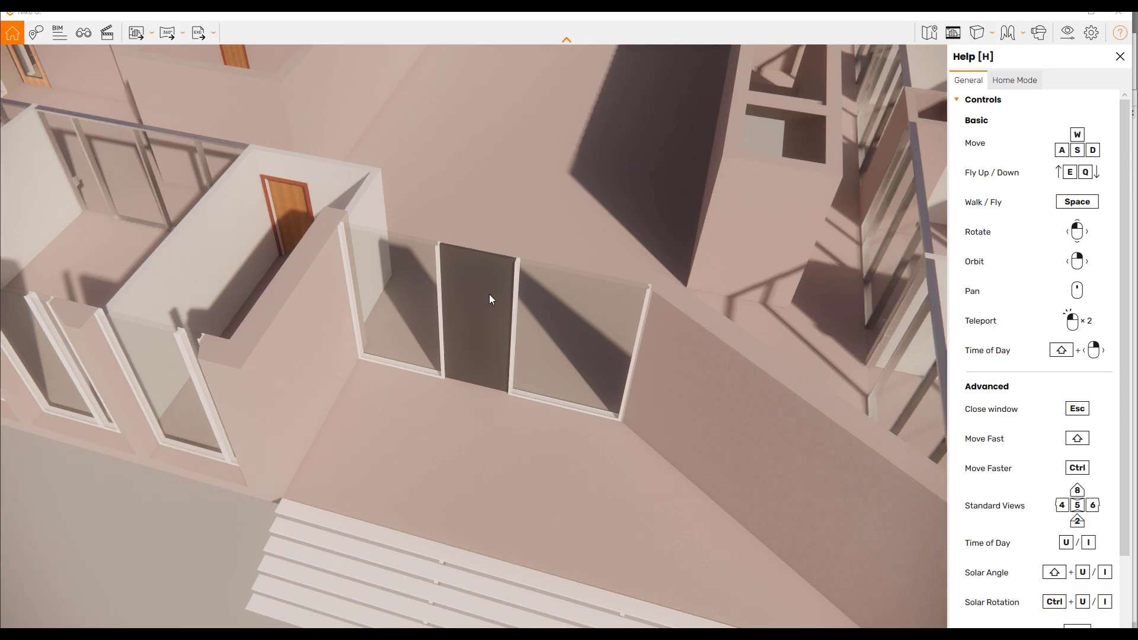
{"action": "left_click", "coordinate": [33, 32]}
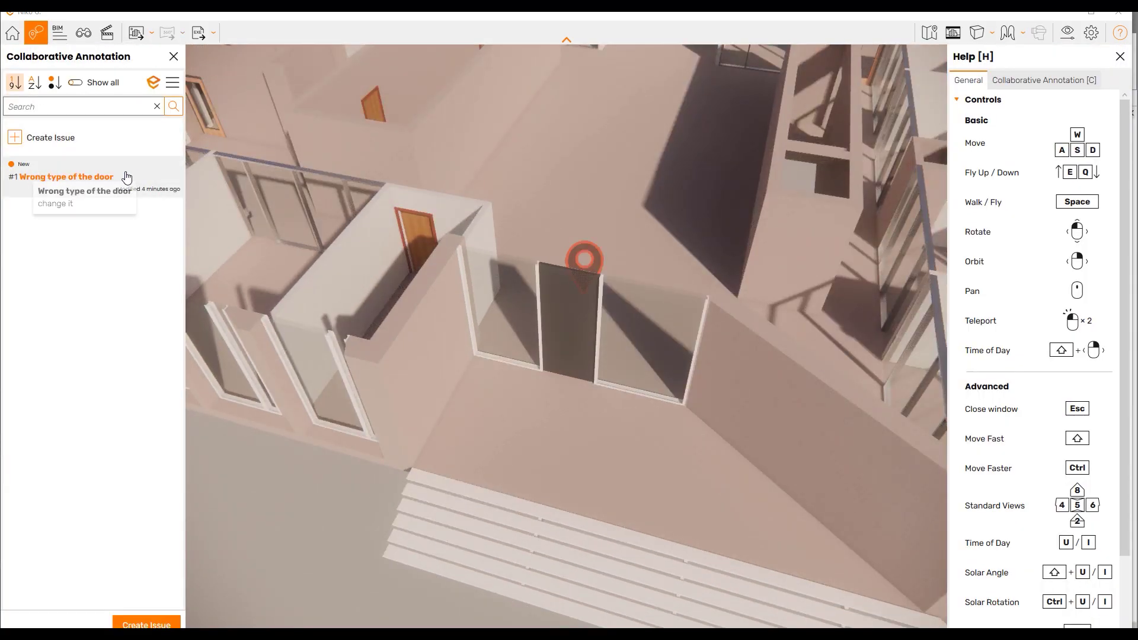
Open the "Wrong type of the door" issue, set its state to Done and save it.
{"action": "left_click", "coordinate": [155, 178]}
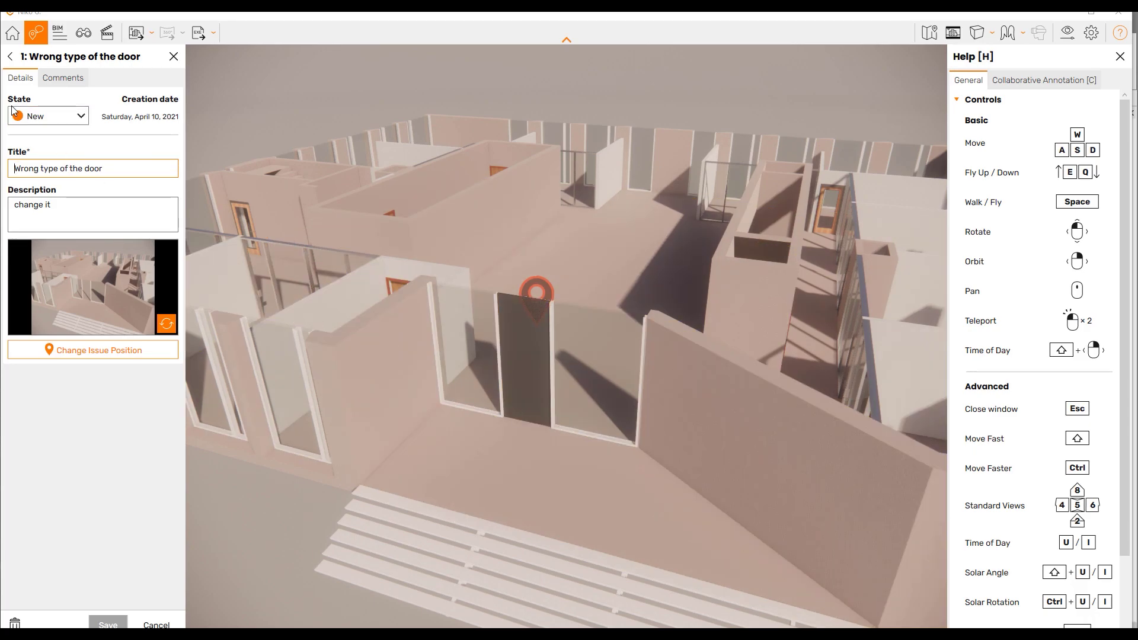
{"action": "left_click", "coordinate": [80, 117]}
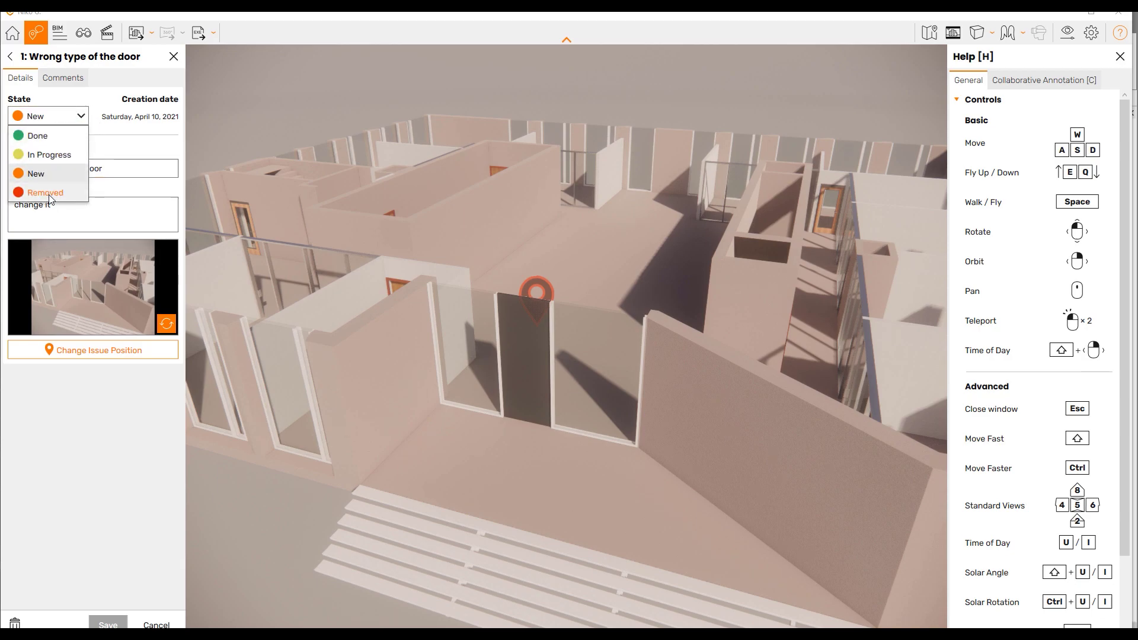
{"action": "left_click", "coordinate": [38, 135]}
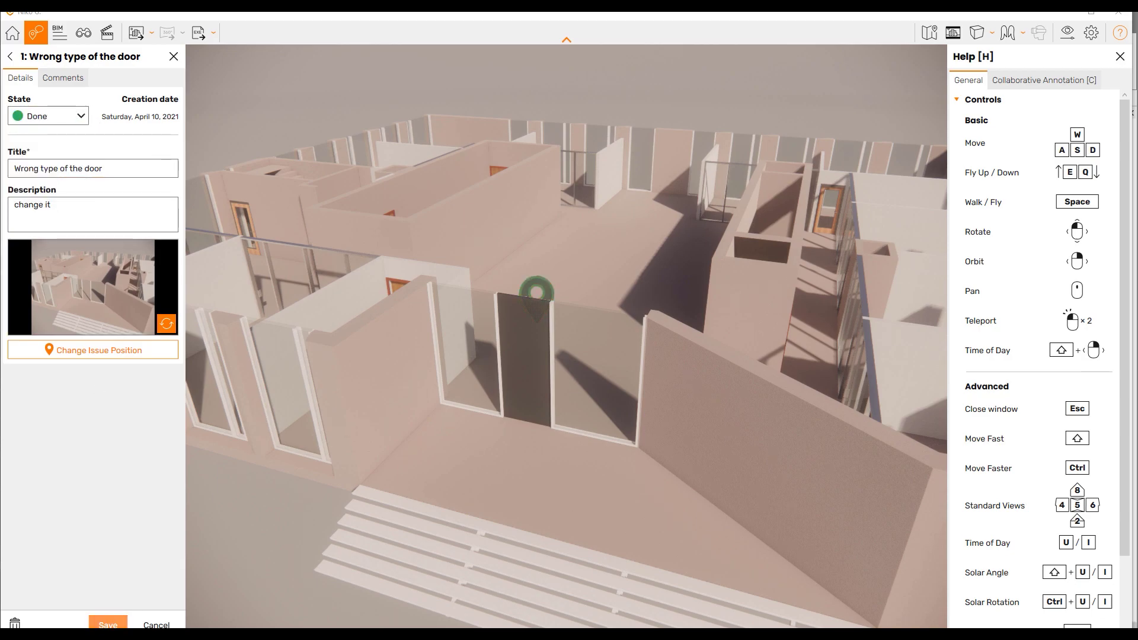
{"action": "left_click", "coordinate": [108, 625]}
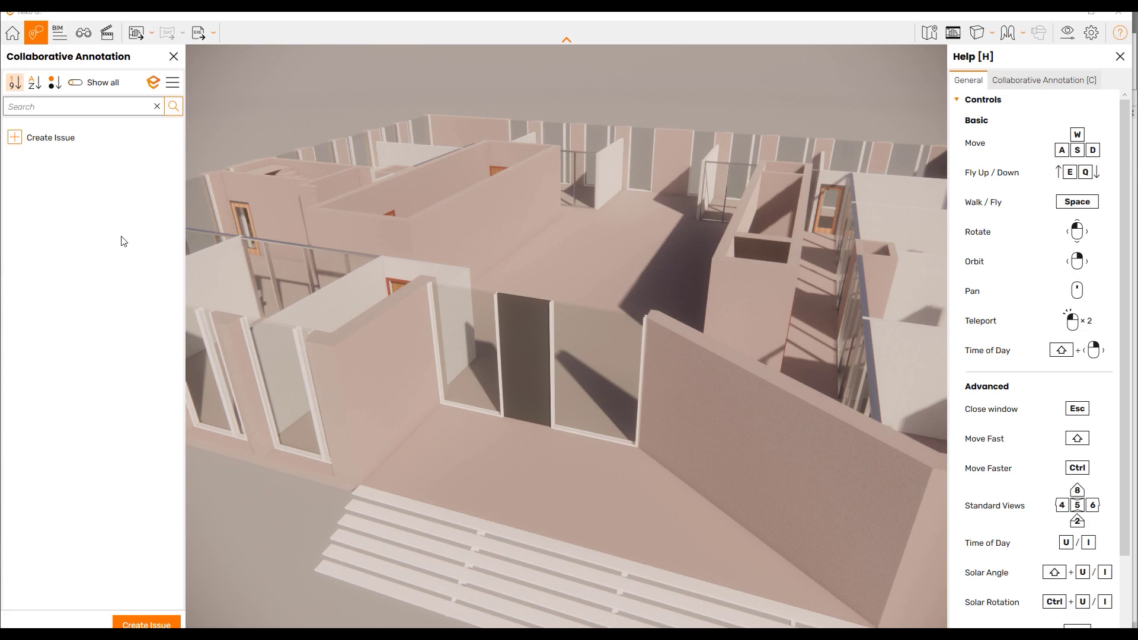
Show all issues in the annotation list, including completed ones, and view the door's marker in the model.
{"action": "left_click", "coordinate": [86, 83]}
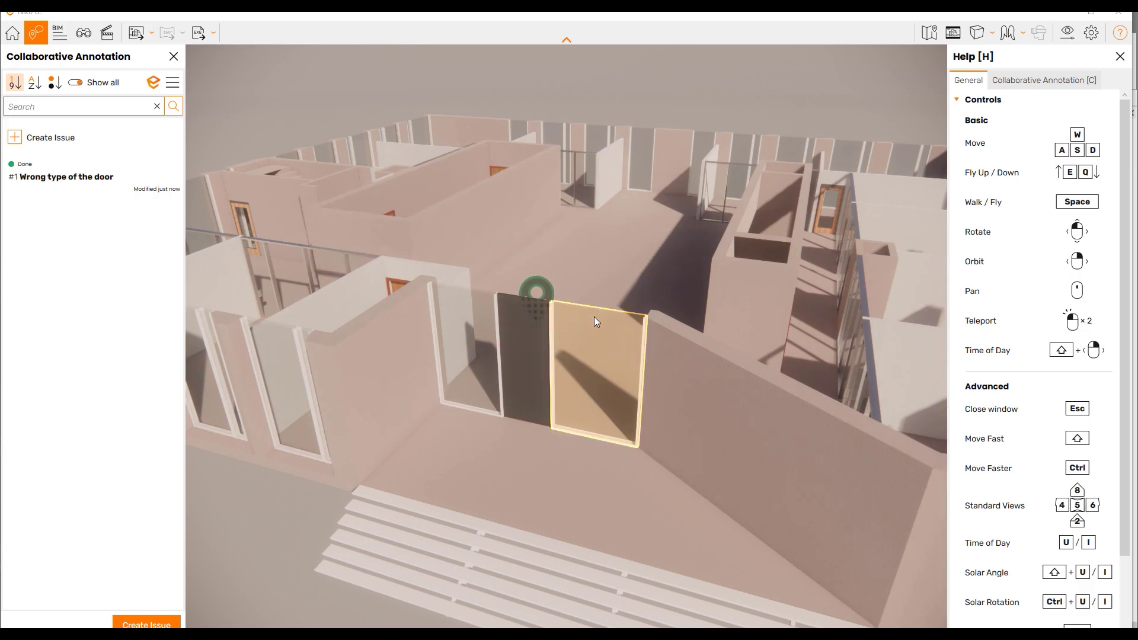
{"action": "middle_click_drag", "start_coordinate": [486, 261], "coordinate": [636, 301]}
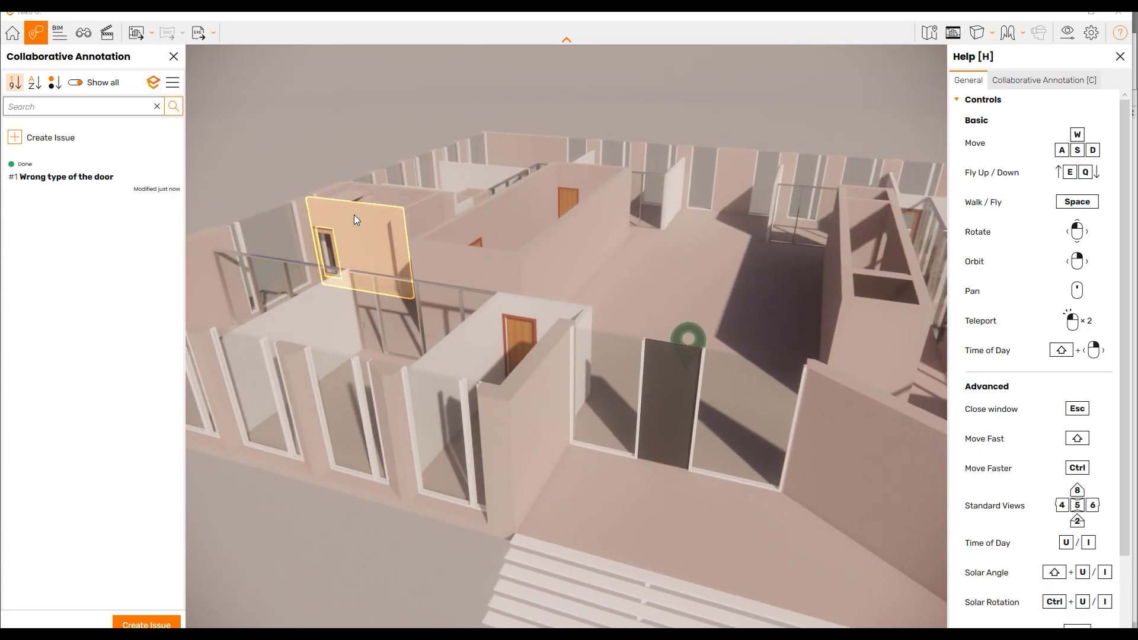
{"action": "middle_click_drag", "start_coordinate": [354, 215], "coordinate": [370, 220]}
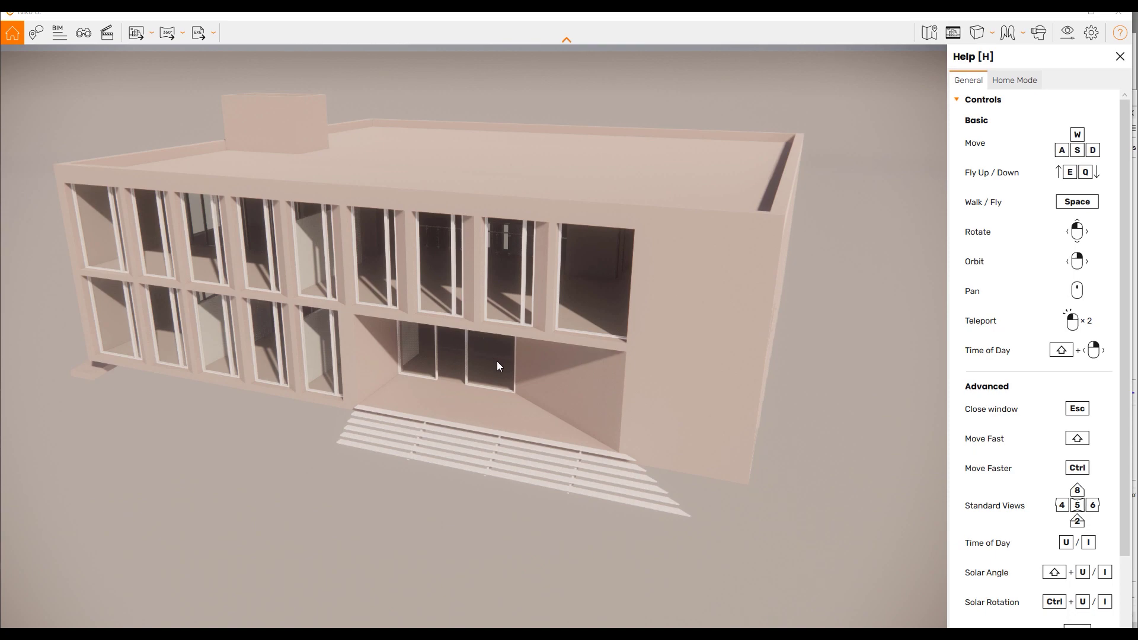
Start a new collaborative annotation issue with the building's entrance facade in close view and title it "test 2".
{"action": "mouse_move", "coordinate": [411, 375]}
{"action": "left_mouse_down"}
{"action": "mouse_move", "coordinate": [486, 374]}
{"action": "mouse_move", "coordinate": [510, 356]}
{"action": "mouse_move", "coordinate": [411, 375]}
{"action": "left_mouse_up"}
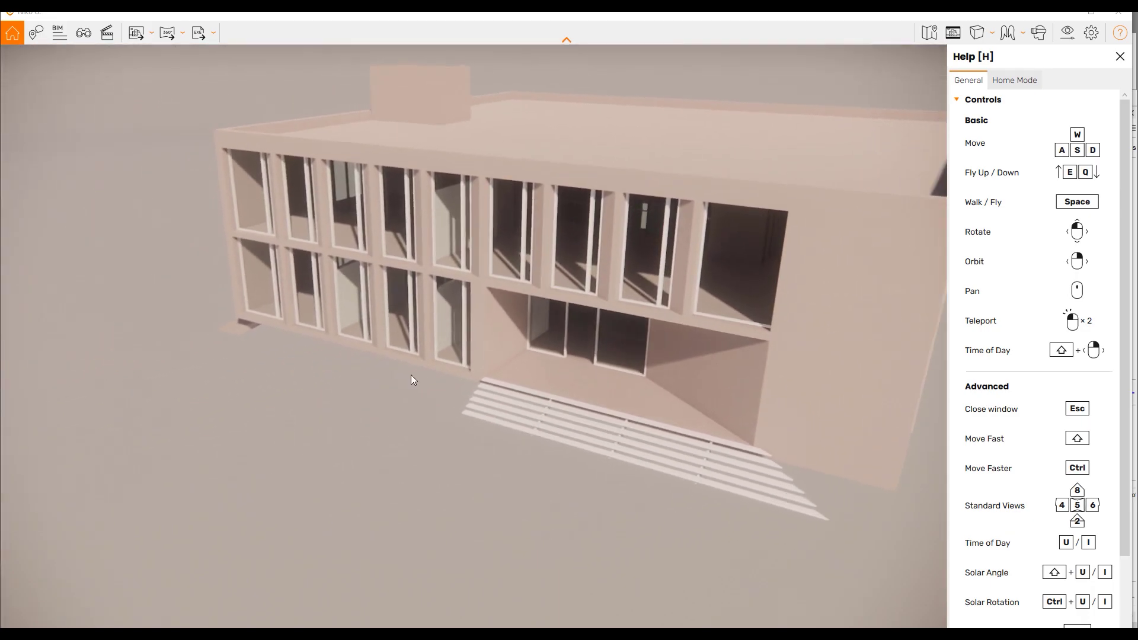
{"action": "scroll", "coordinate": [411, 375], "scroll_direction": "up", "scroll_amount": 5}
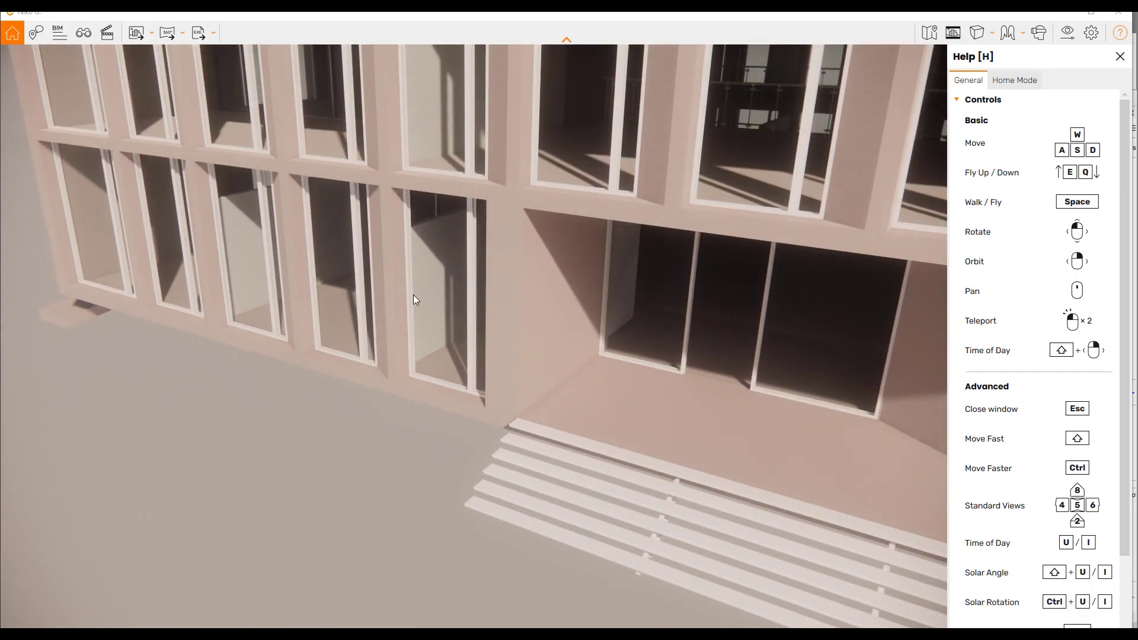
{"action": "left_click", "coordinate": [35, 32]}
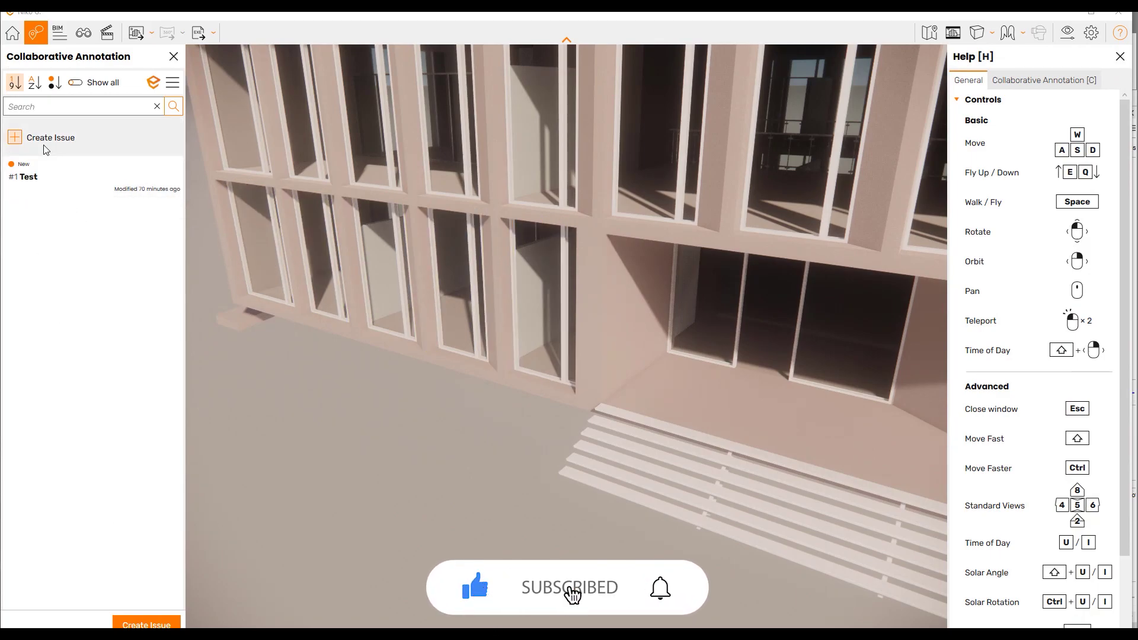
{"action": "left_click", "coordinate": [16, 137]}
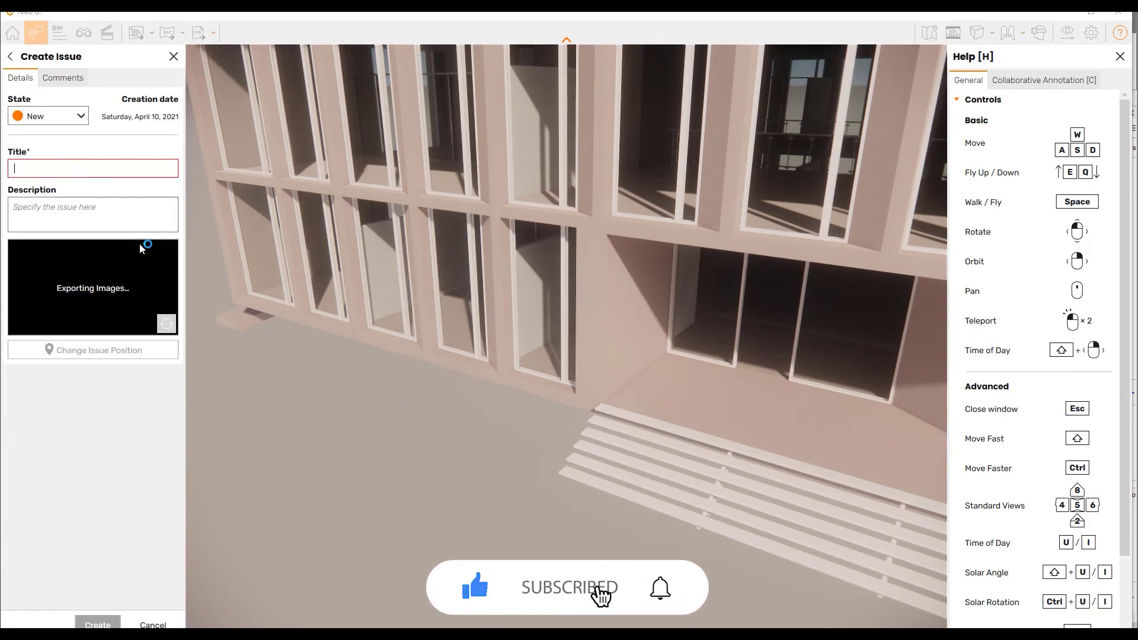
{"action": "left_click", "coordinate": [53, 168]}
{"action": "type", "text": "test"}
{"action": "key", "text": "BackSpace"}
{"action": "key", "text": "BackSpace"}
{"action": "key", "text": "BackSpace"}
{"action": "key", "text": "BackSpace"}
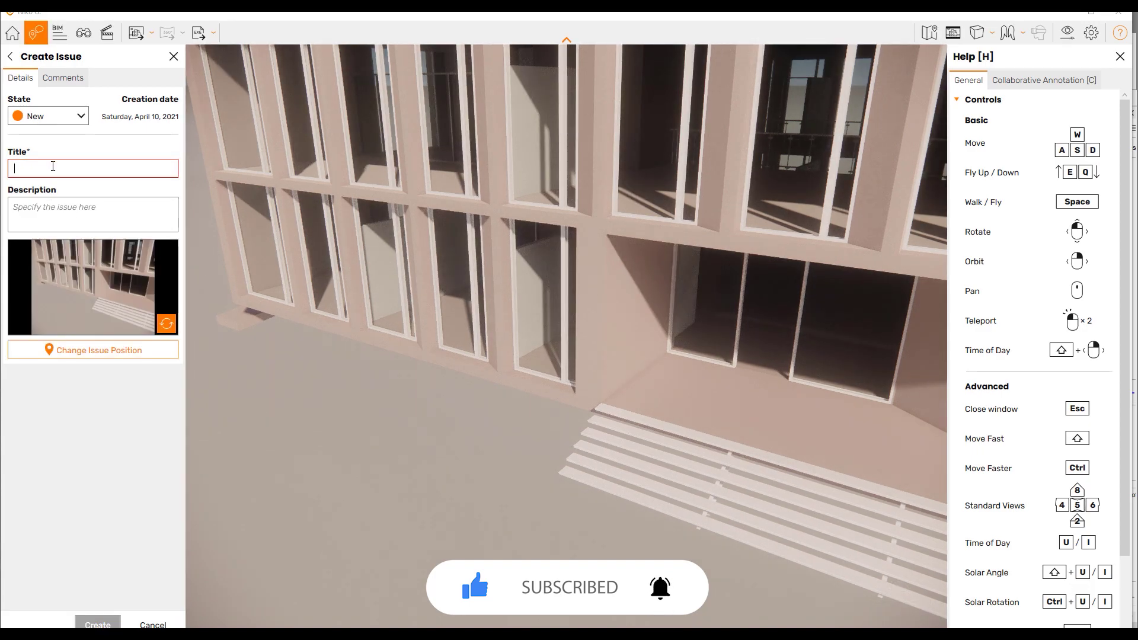
{"action": "type", "text": "test 2"}
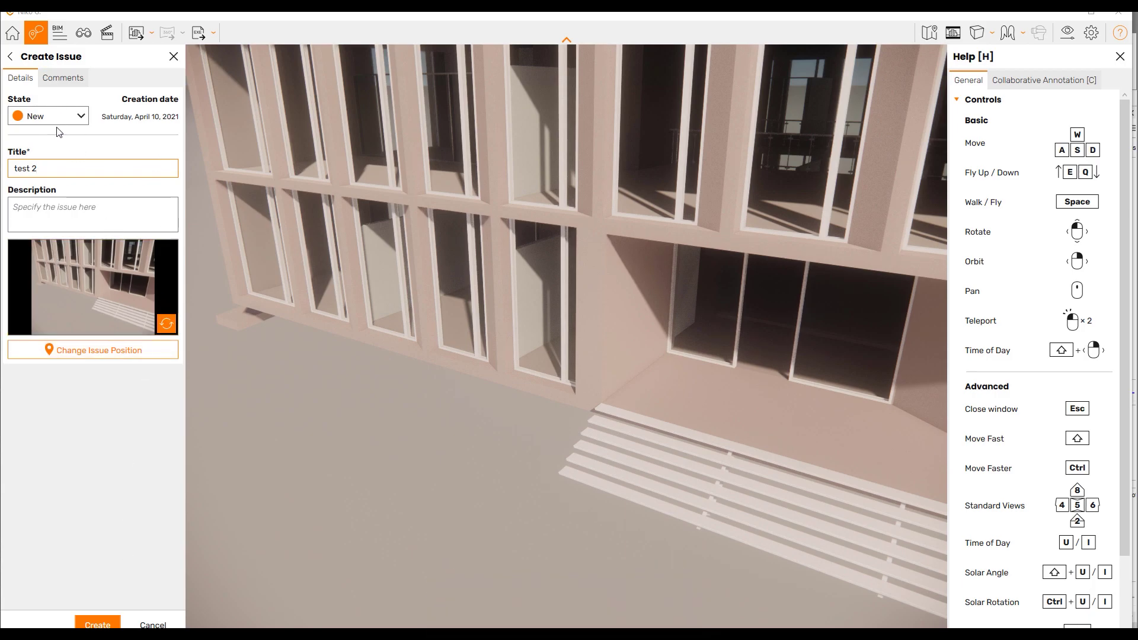
Place the issue marker on the ground-floor window beside the entrance recess and update the issue's preview image from a closer view.
{"action": "left_click", "coordinate": [141, 354]}
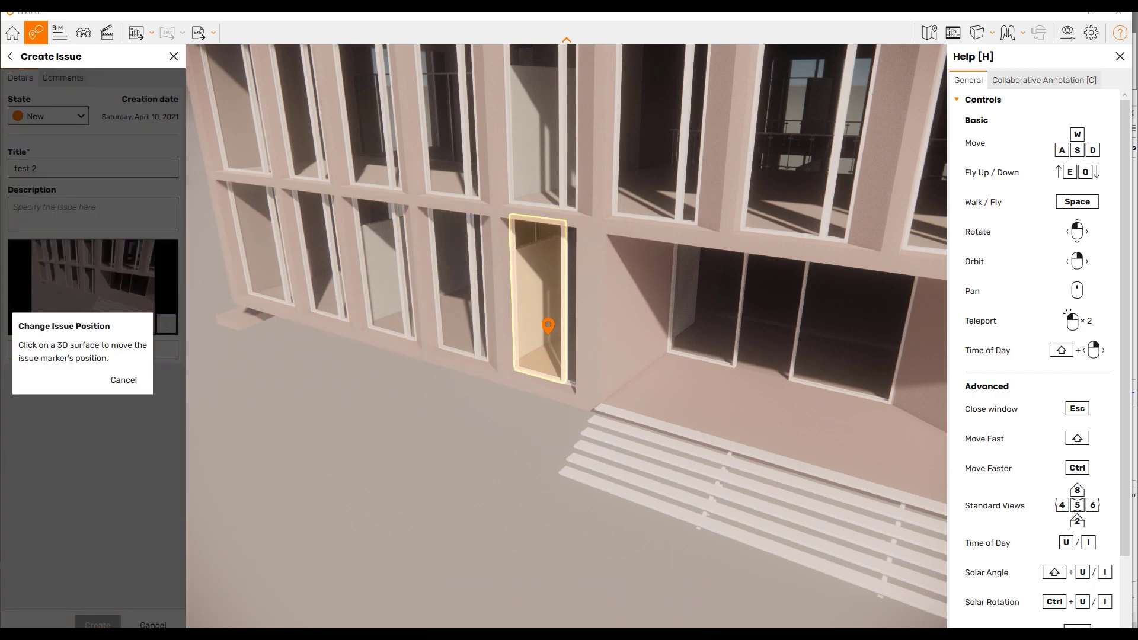
{"action": "left_click", "coordinate": [547, 332]}
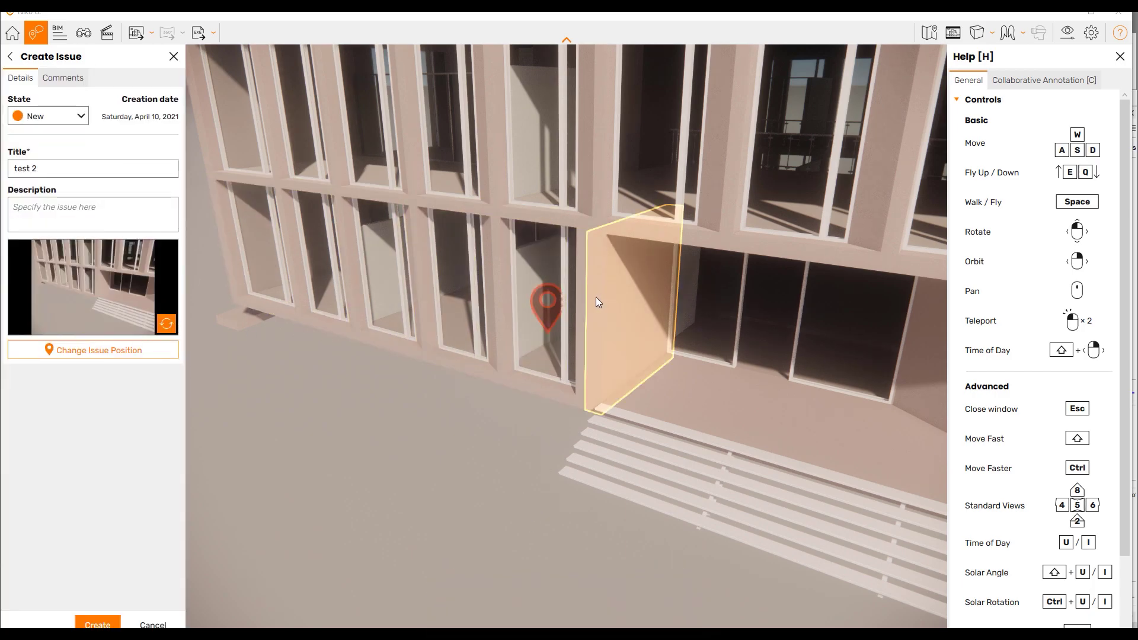
{"action": "left_click", "coordinate": [163, 328]}
{"action": "scroll", "coordinate": [547, 317], "scroll_direction": "up", "scroll_amount": 3}
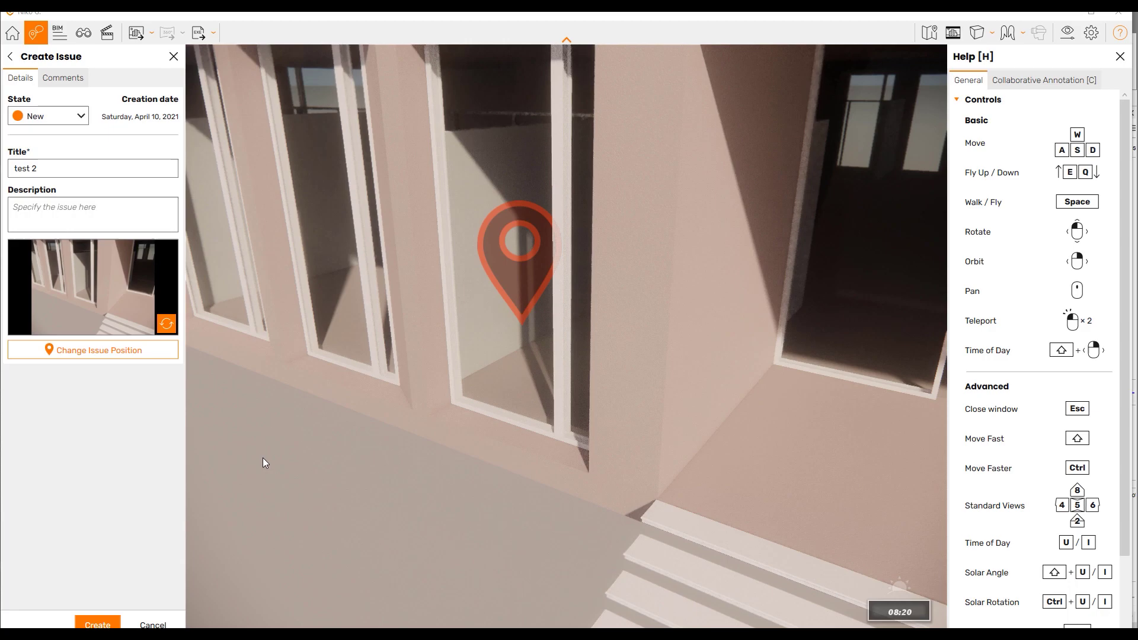
{"action": "left_click", "coordinate": [92, 350]}
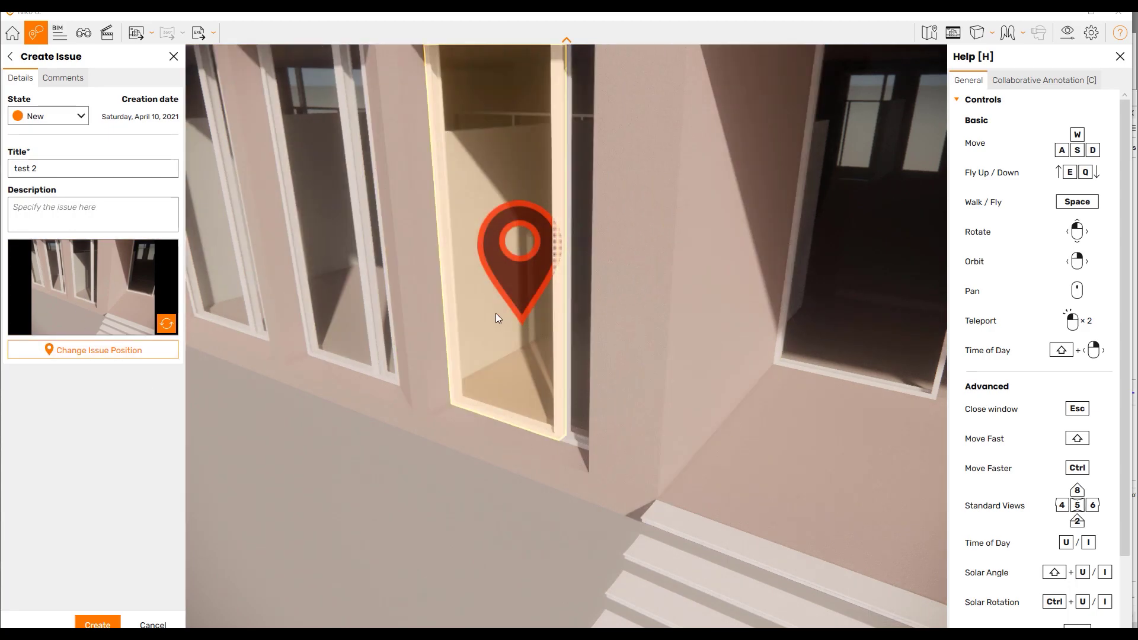
Retake the issue's preview image with the whole marked window in view and create the issue.
{"action": "middle_click_drag", "start_coordinate": [538, 350], "coordinate": [620, 432]}
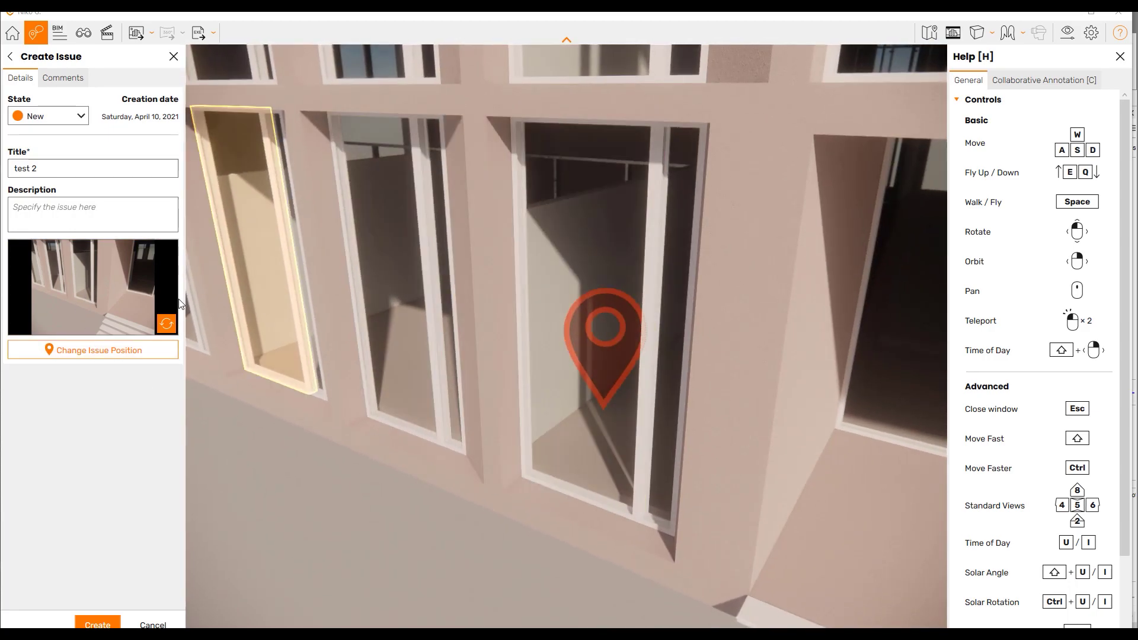
{"action": "left_click", "coordinate": [169, 328]}
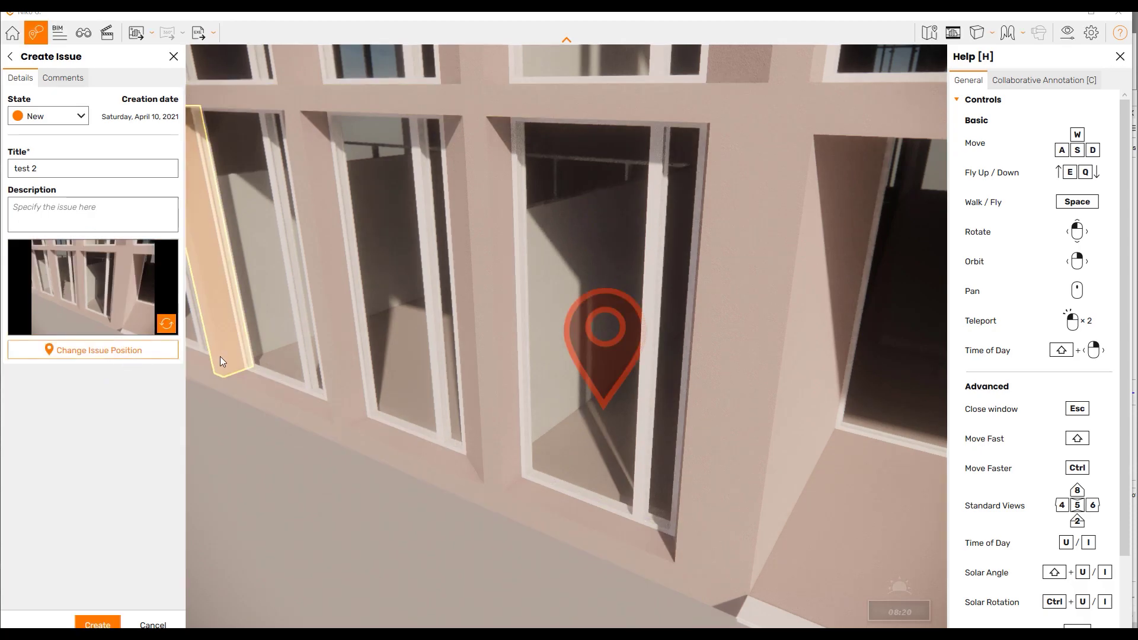
{"action": "left_click", "coordinate": [97, 621]}
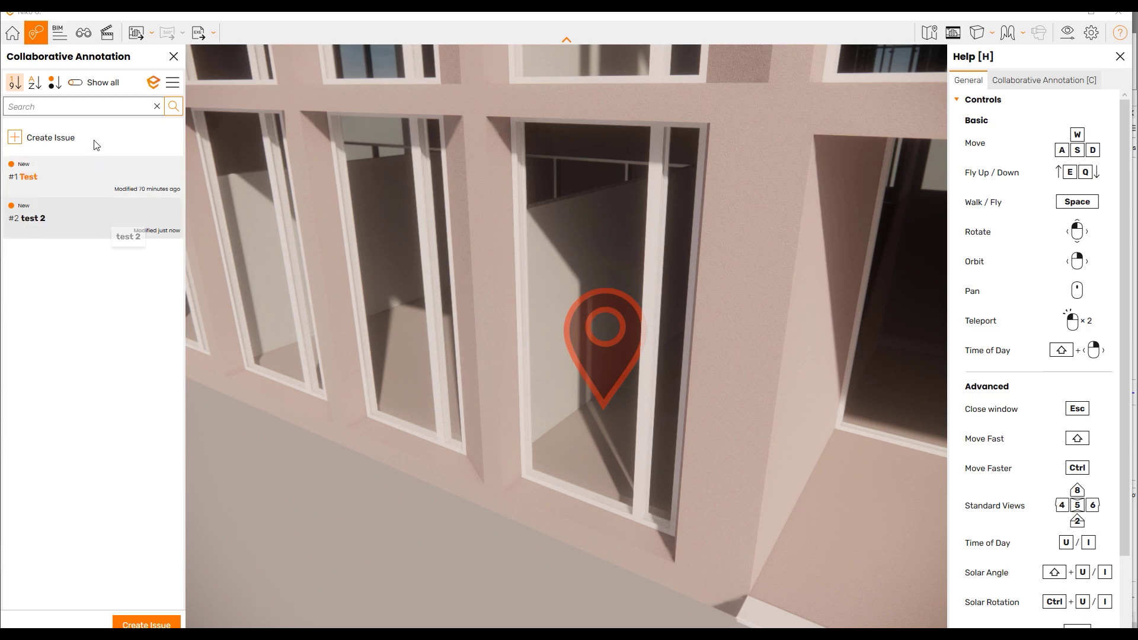
Open the BCF export and import options for the issue list.
{"action": "left_click", "coordinate": [173, 88]}
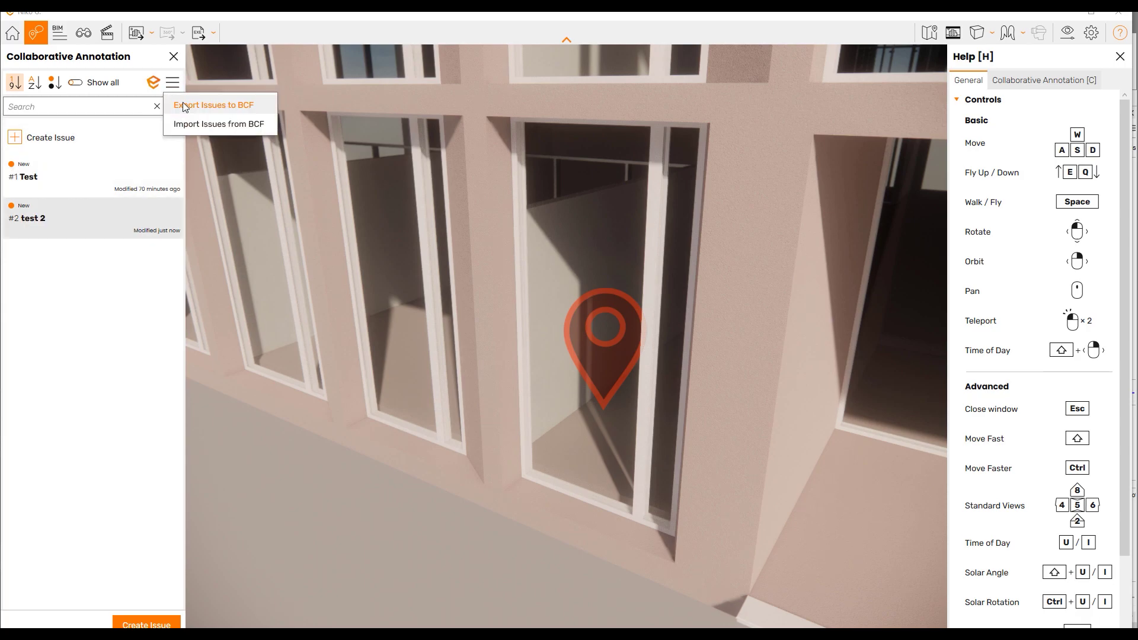
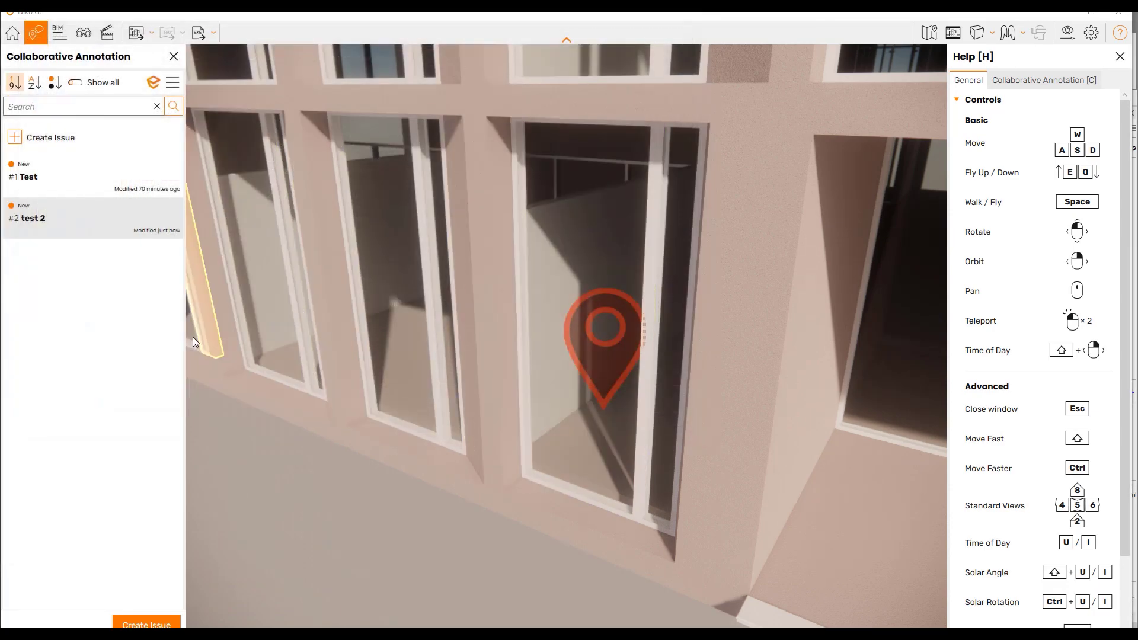
Switch to Revit and import the file Karl_Köhler_GmbH-Acrhitecture.bcfzip into the BIMcollab BCF Manager.
{"action": "left_click", "coordinate": [496, 345]}
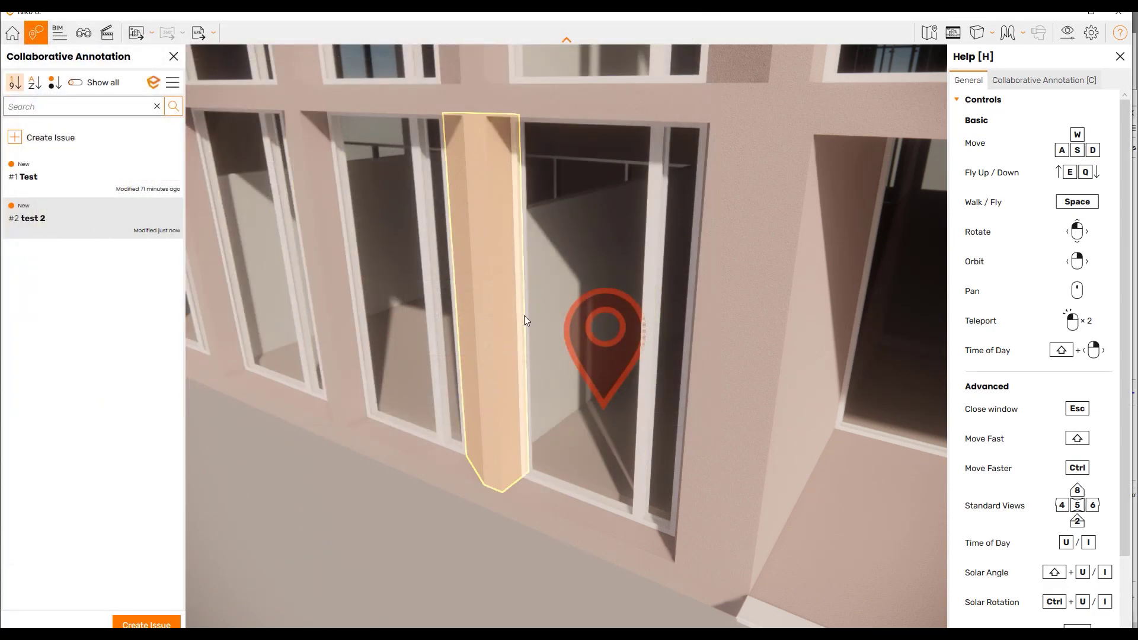
{"action": "left_click", "coordinate": [1059, 13]}
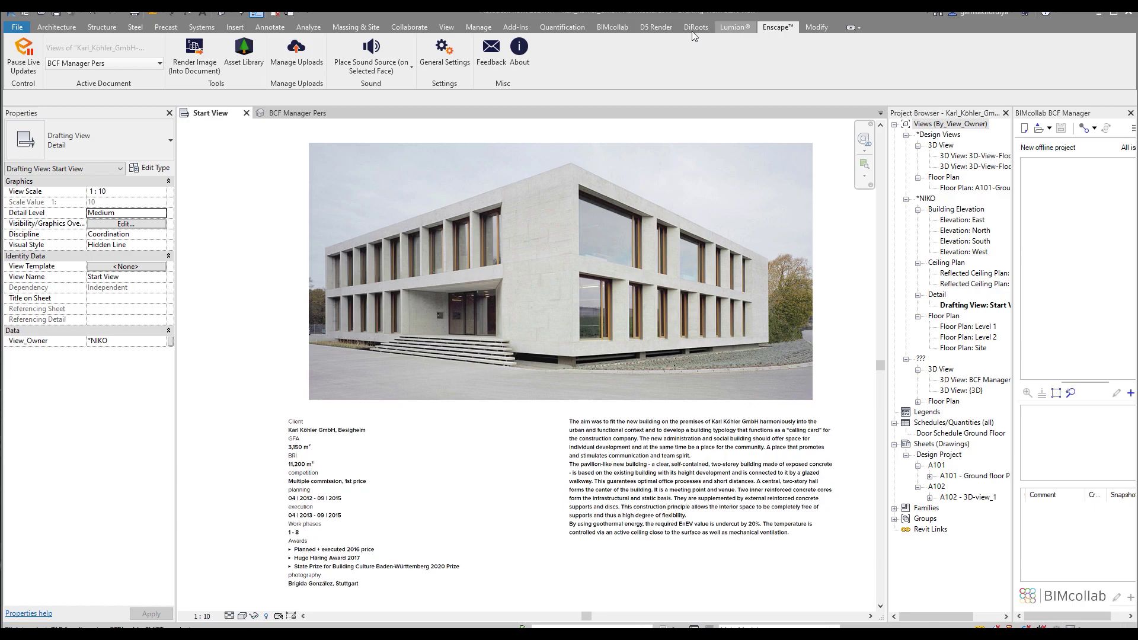
{"action": "left_click", "coordinate": [605, 33]}
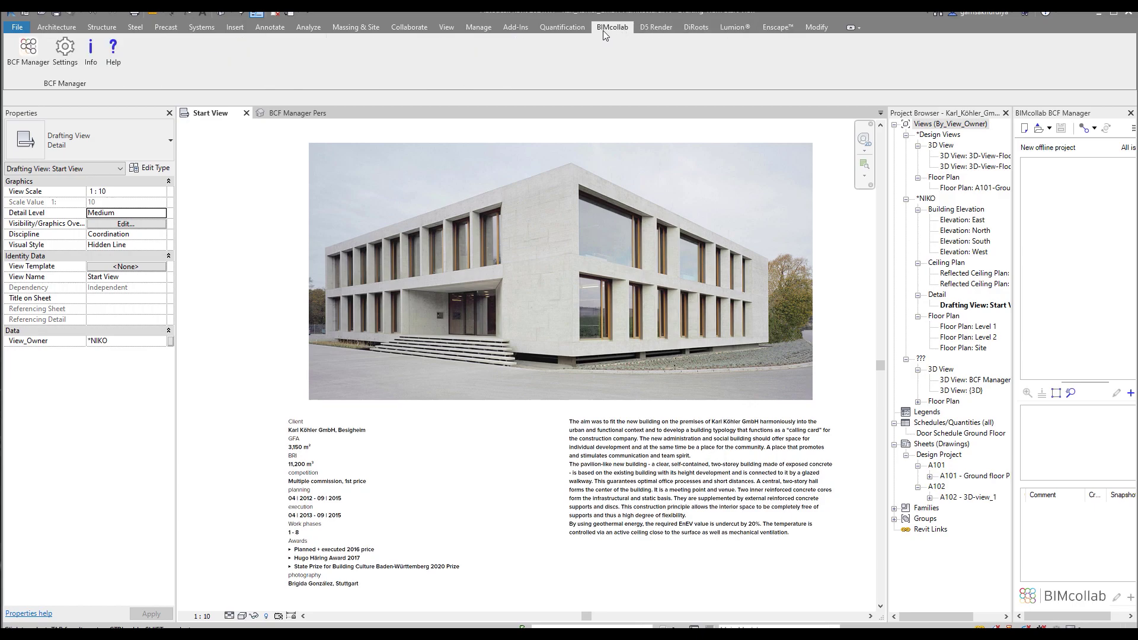
{"action": "left_click", "coordinate": [66, 50]}
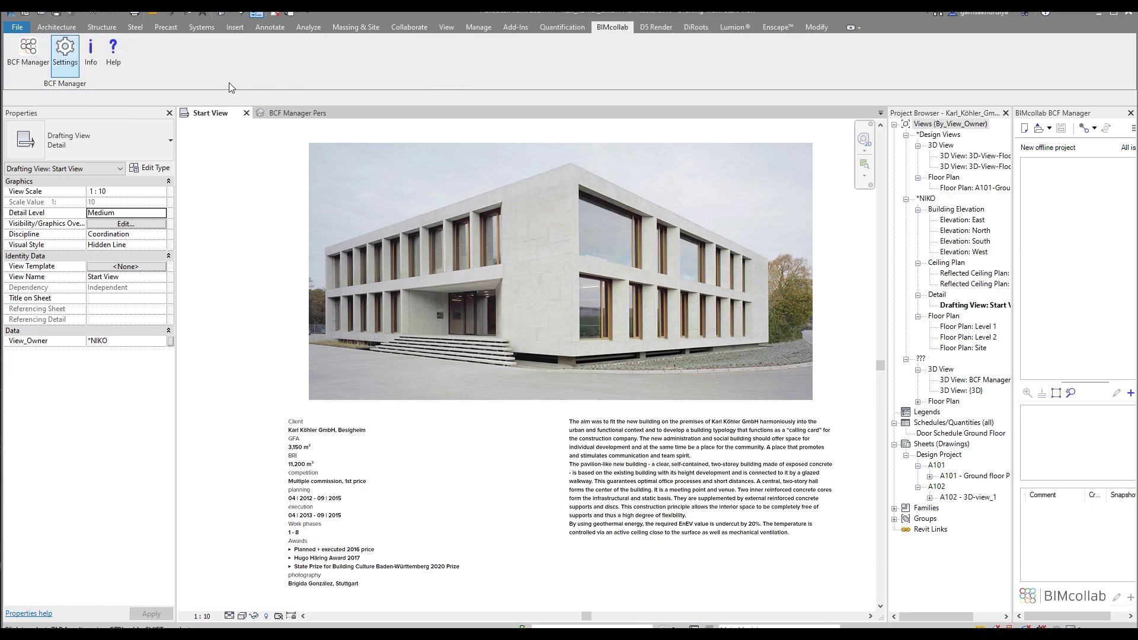
{"action": "left_click", "coordinate": [1039, 129]}
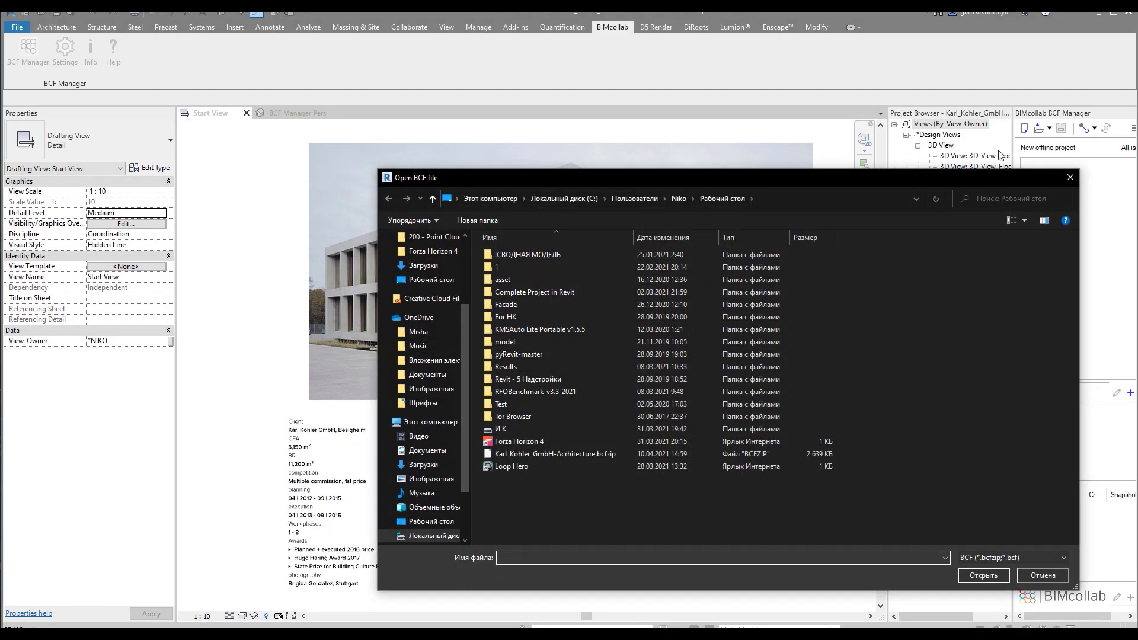
{"action": "left_click", "coordinate": [548, 454]}
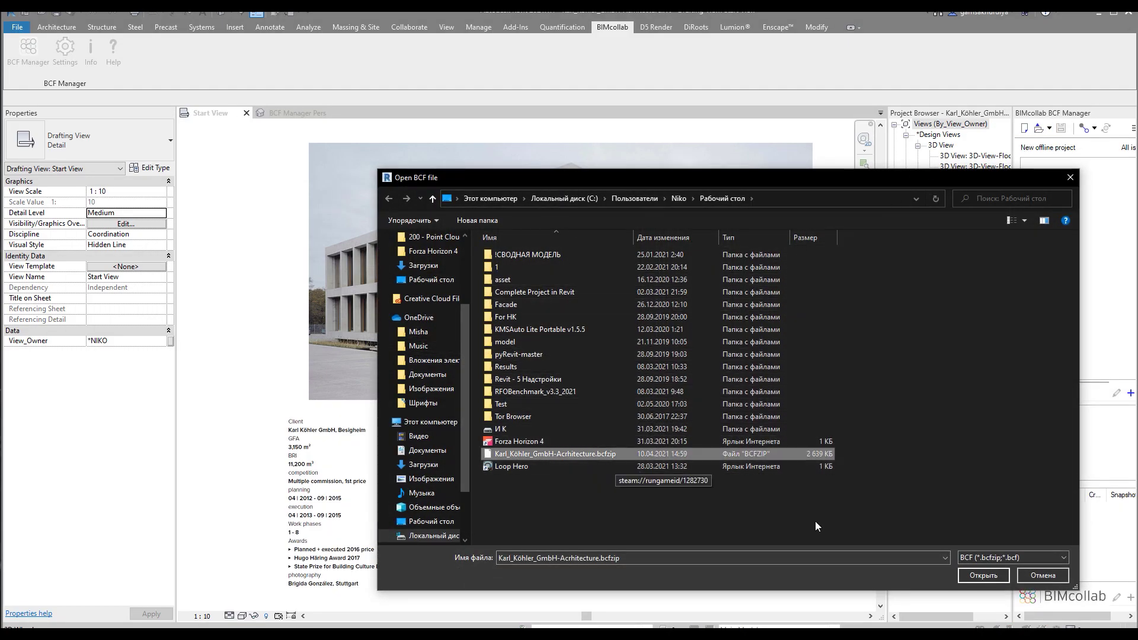
{"action": "left_click", "coordinate": [996, 576]}
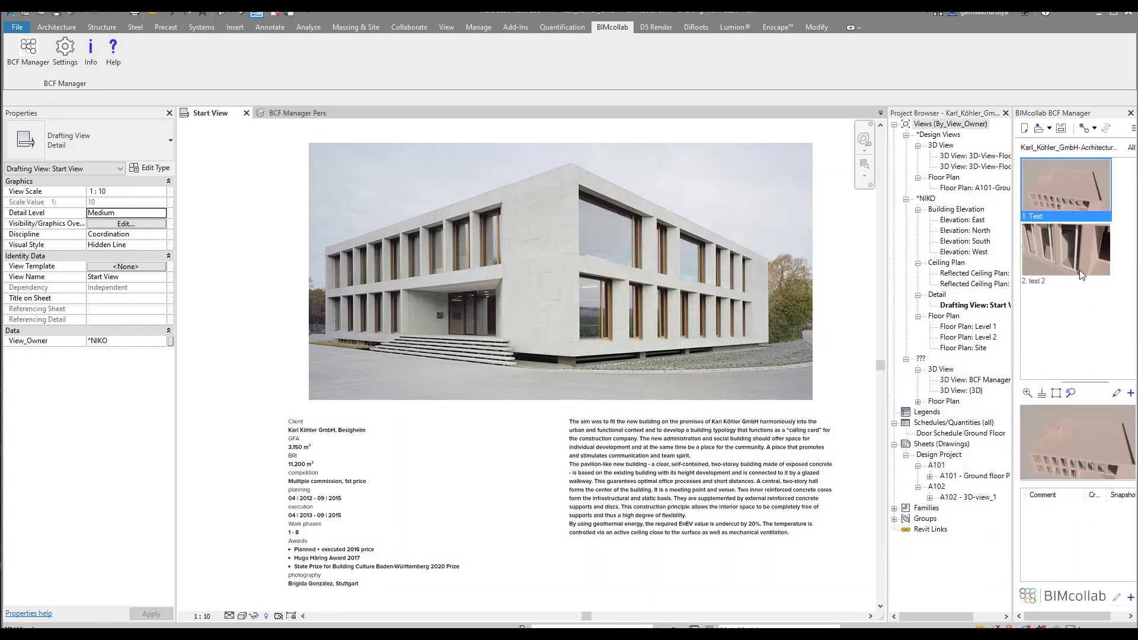
Open the imported issue "test 2" in the BCF Manager Pers 3D view, inspect the entrance facade and enable the section box.
{"action": "left_click", "coordinate": [1074, 246]}
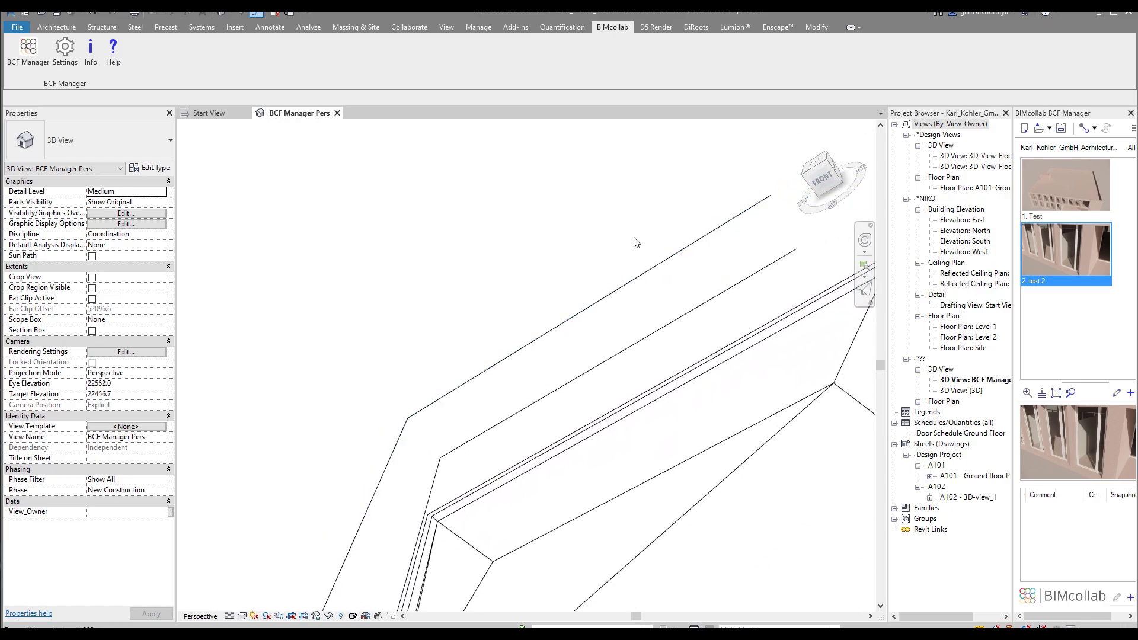
{"action": "scroll", "coordinate": [610, 246], "scroll_direction": "down", "scroll_amount": 5}
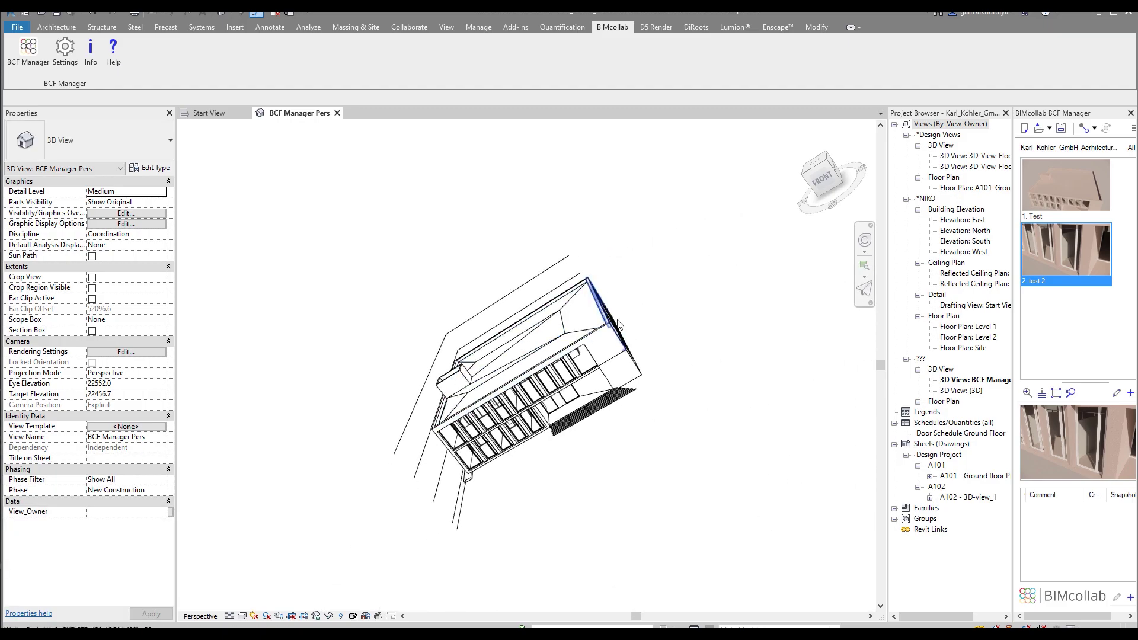
{"action": "middle_click_drag", "start_coordinate": [699, 329], "coordinate": [666, 333], "text": "shift"}
{"action": "scroll", "coordinate": [514, 417], "scroll_direction": "up", "scroll_amount": 2}
{"action": "scroll", "coordinate": [514, 416], "scroll_direction": "up", "scroll_amount": 4}
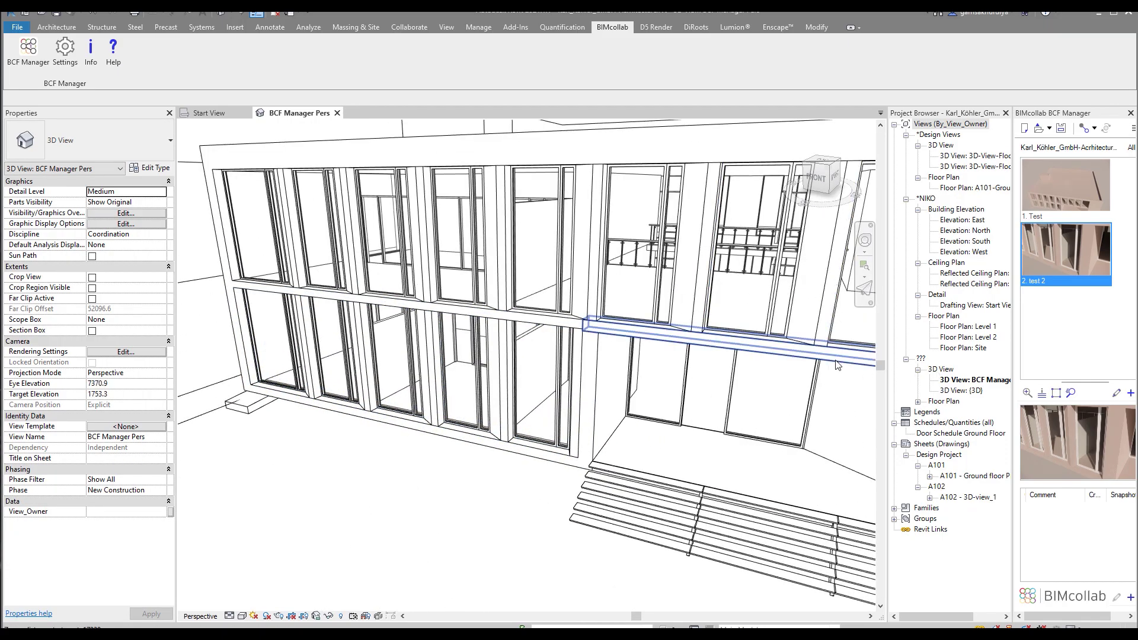
{"action": "scroll", "coordinate": [537, 394], "scroll_direction": "down", "scroll_amount": 3}
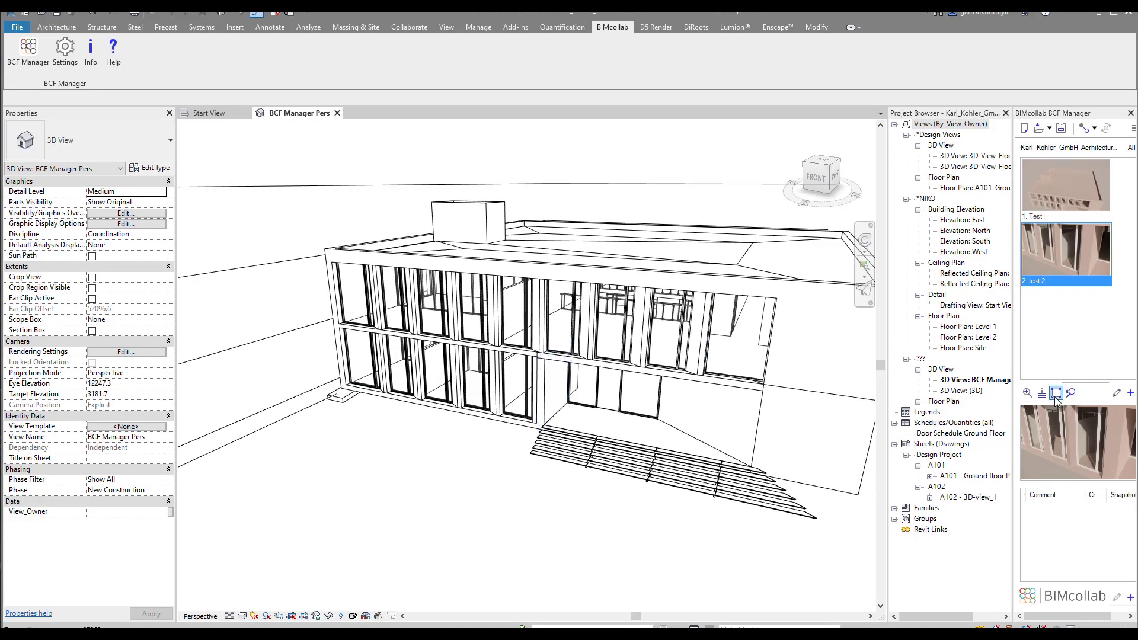
{"action": "left_click", "coordinate": [1056, 393]}
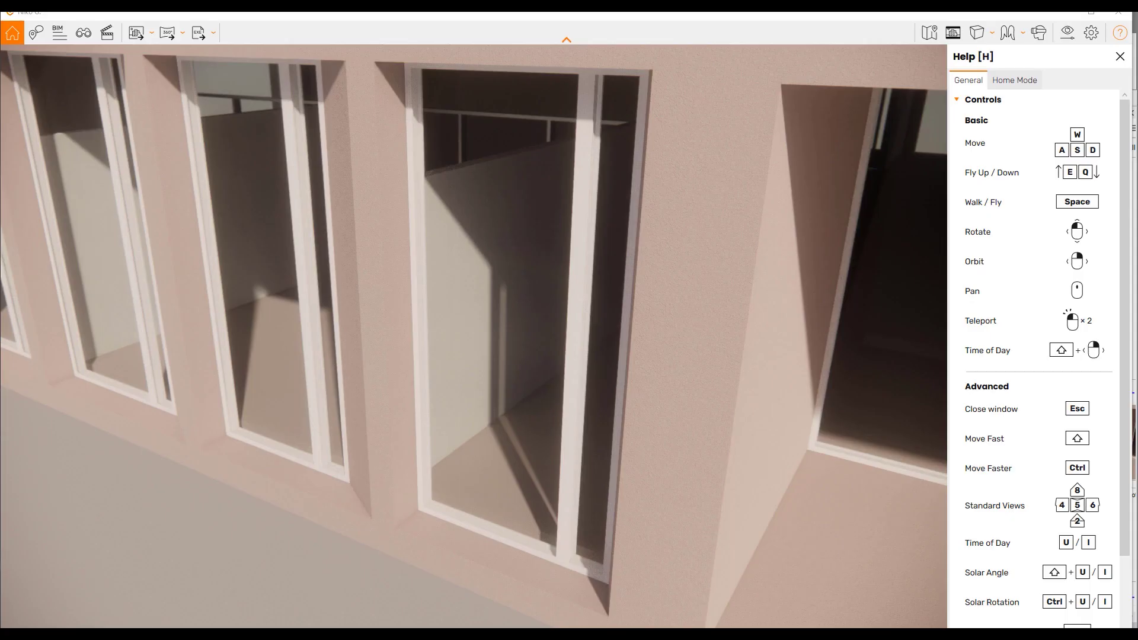
Switch to Enscape, set the time of day to 09:53 and frame the whole building from its corner near ground level.
{"action": "scroll", "coordinate": [507, 366], "scroll_direction": "down", "scroll_amount": 7}
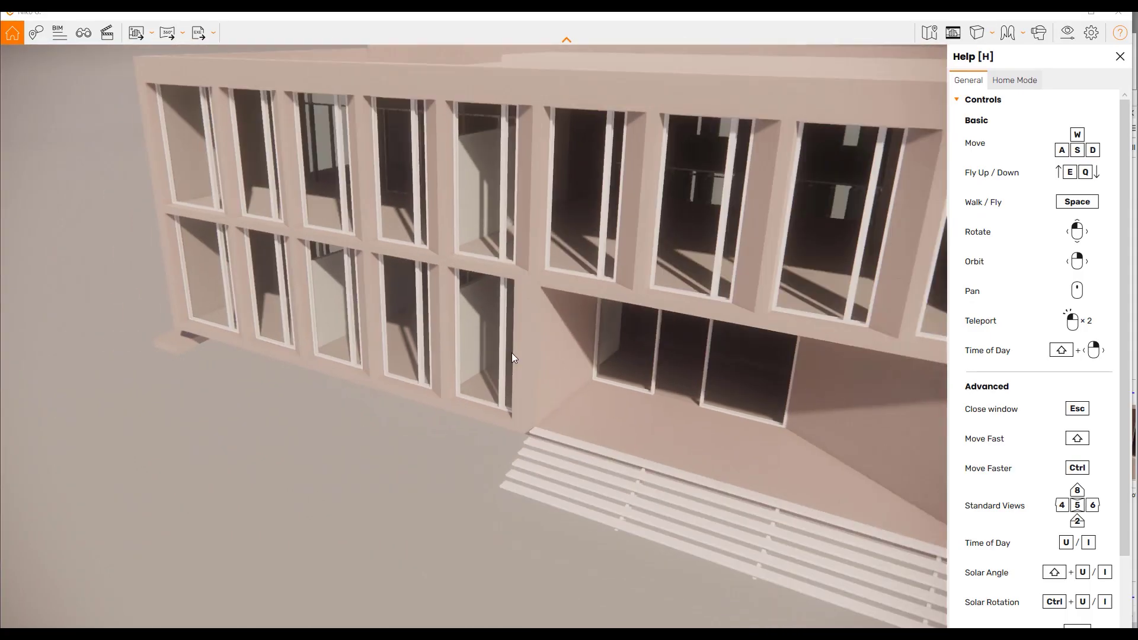
{"action": "scroll", "coordinate": [536, 339], "scroll_direction": "down", "scroll_amount": 3}
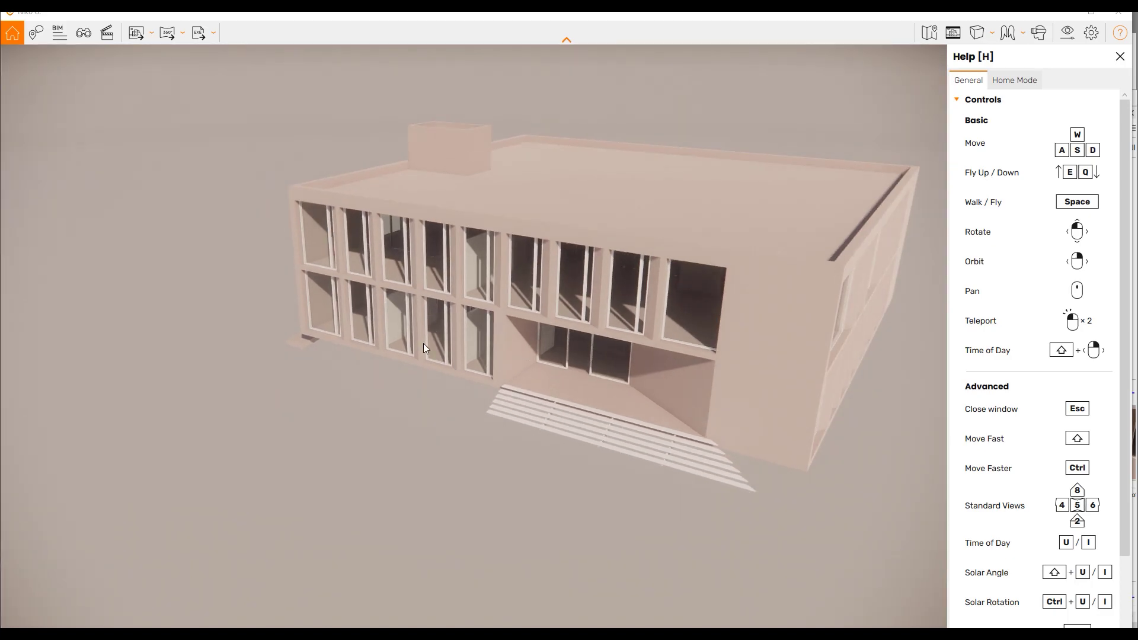
{"action": "scroll", "coordinate": [536, 339], "scroll_direction": "down", "scroll_amount": 1}
{"action": "middle_click_drag", "start_coordinate": [536, 339], "coordinate": [436, 319]}
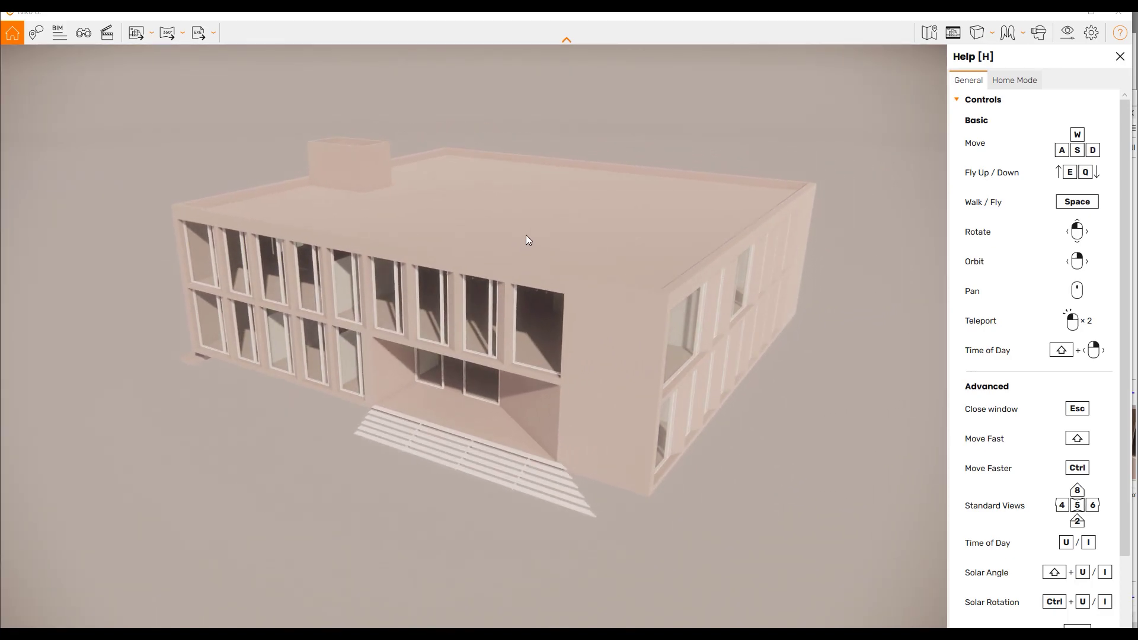
{"action": "right_click_drag", "start_coordinate": [765, 205], "coordinate": [779, 165]}
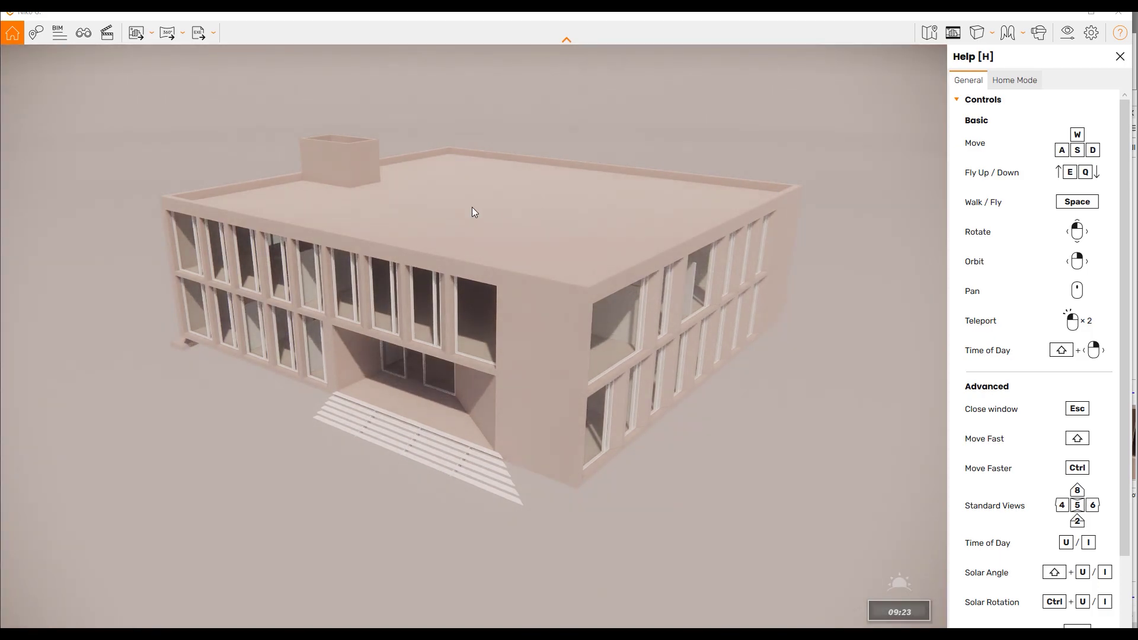
{"action": "right_click_drag", "start_coordinate": [393, 228], "coordinate": [293, 278], "text": "shift"}
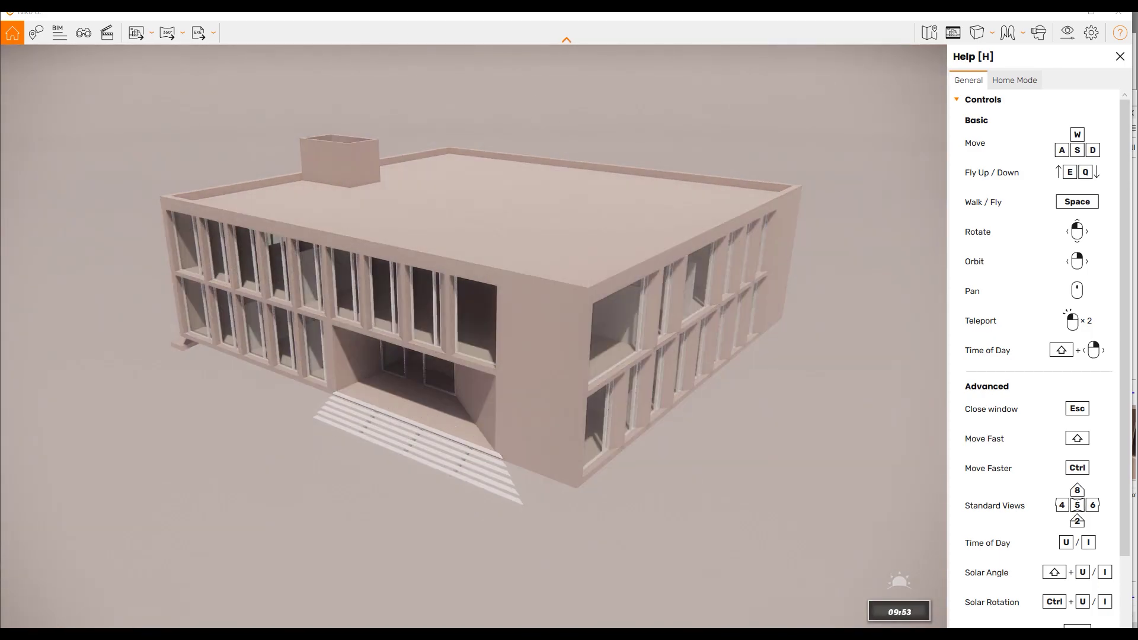
{"action": "middle_click_drag", "start_coordinate": [293, 282], "coordinate": [354, 249]}
{"action": "left_click_drag", "start_coordinate": [174, 302], "coordinate": [236, 241]}
{"action": "key", "text": "w"}
{"action": "key", "text": "s"}
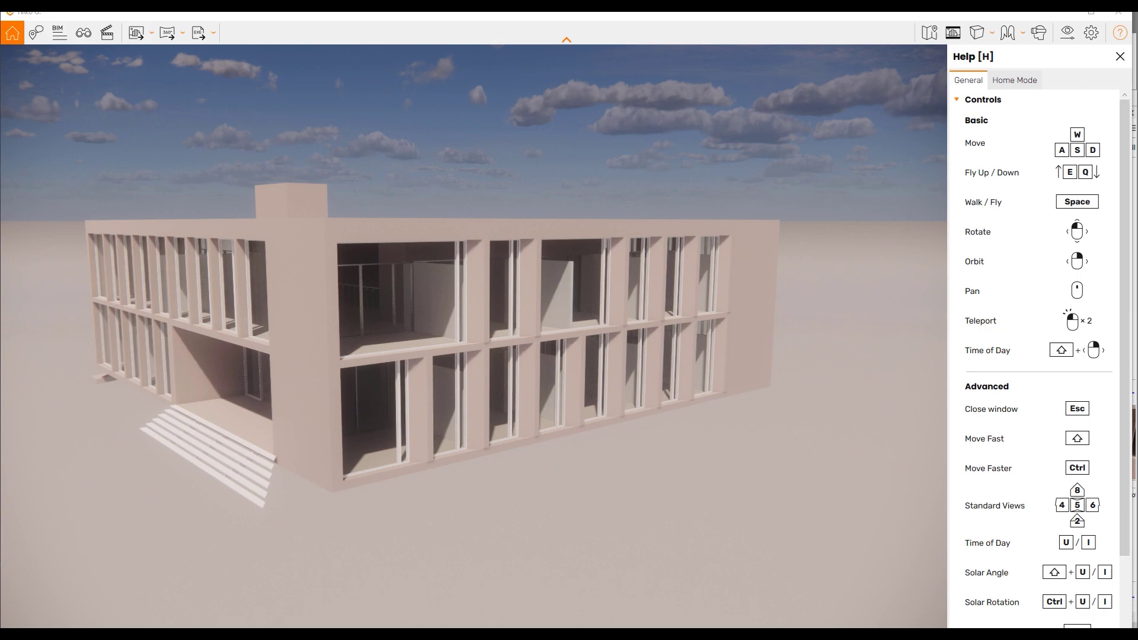
Create the view "Enscape 3D view 1" from the current camera and check its linked visual preset options.
{"action": "left_click", "coordinate": [84, 33]}
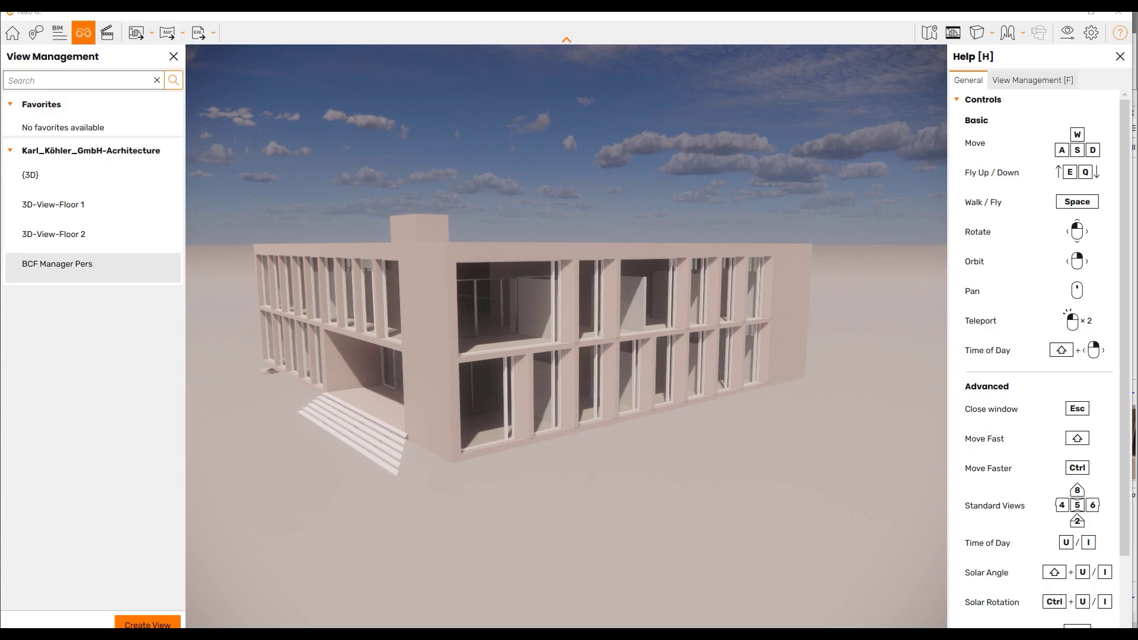
{"action": "left_click", "coordinate": [145, 623]}
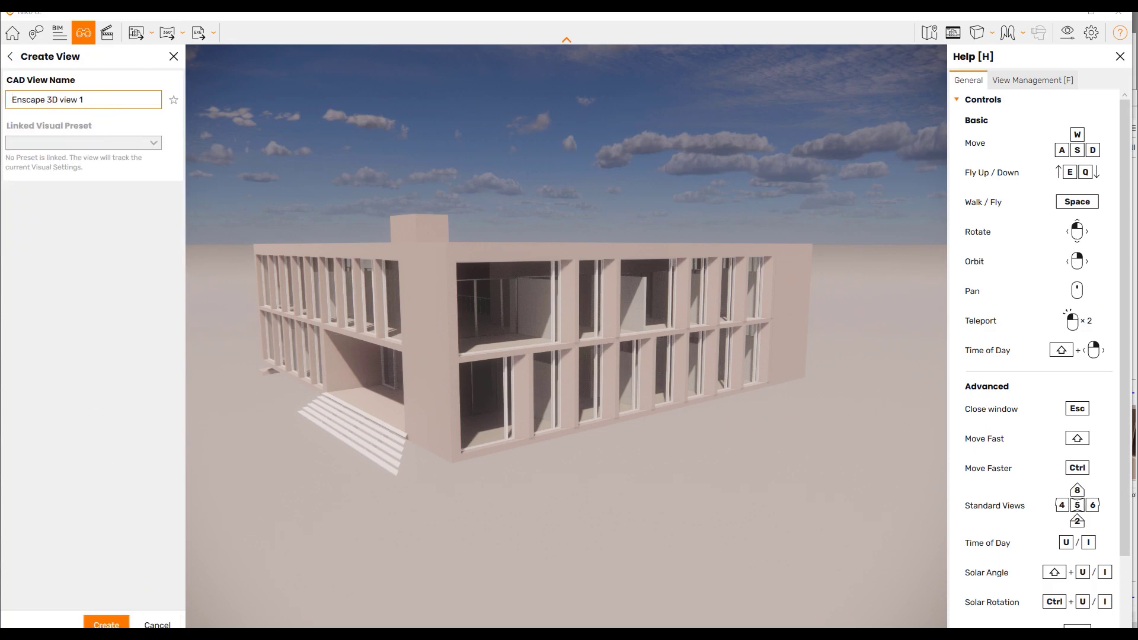
{"action": "mouse_move", "coordinate": [86, 103]}
{"action": "left_mouse_down"}
{"action": "mouse_move", "coordinate": [48, 103]}
{"action": "mouse_move", "coordinate": [84, 103]}
{"action": "left_mouse_up"}
{"action": "left_click", "coordinate": [106, 624]}
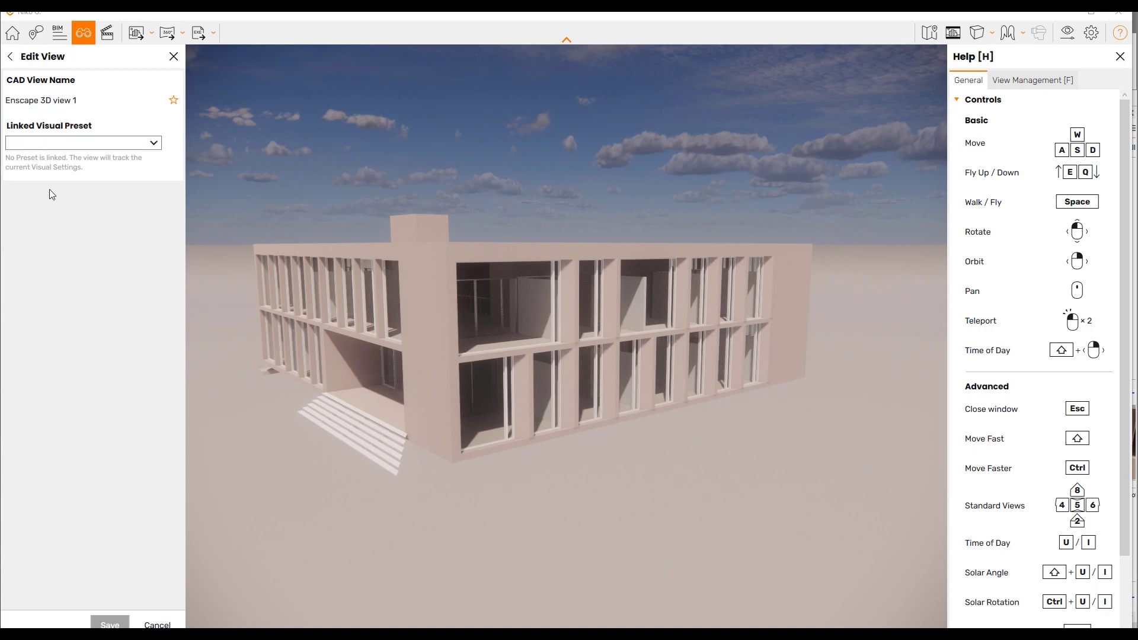
{"action": "left_click", "coordinate": [153, 143]}
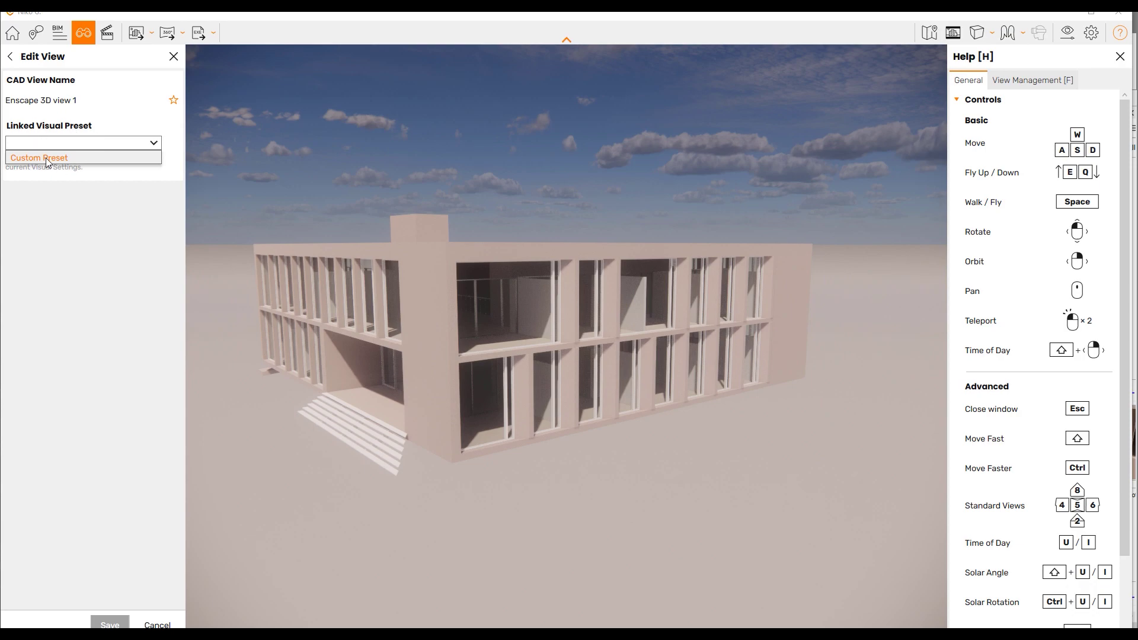
{"action": "left_click", "coordinate": [119, 301]}
Switch to Revit, widen the Project Browser area, open the 3D view "Enscape 3D view 1" and change its visual style.
{"action": "left_click", "coordinate": [1066, 18]}
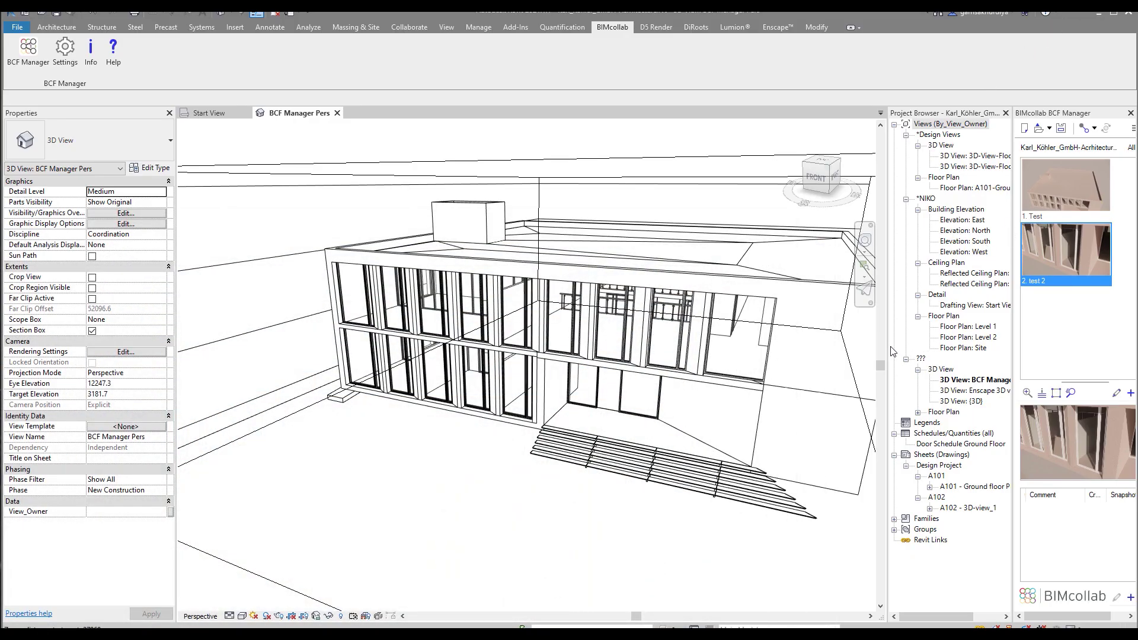
{"action": "left_click_drag", "start_coordinate": [887, 346], "coordinate": [808, 346]}
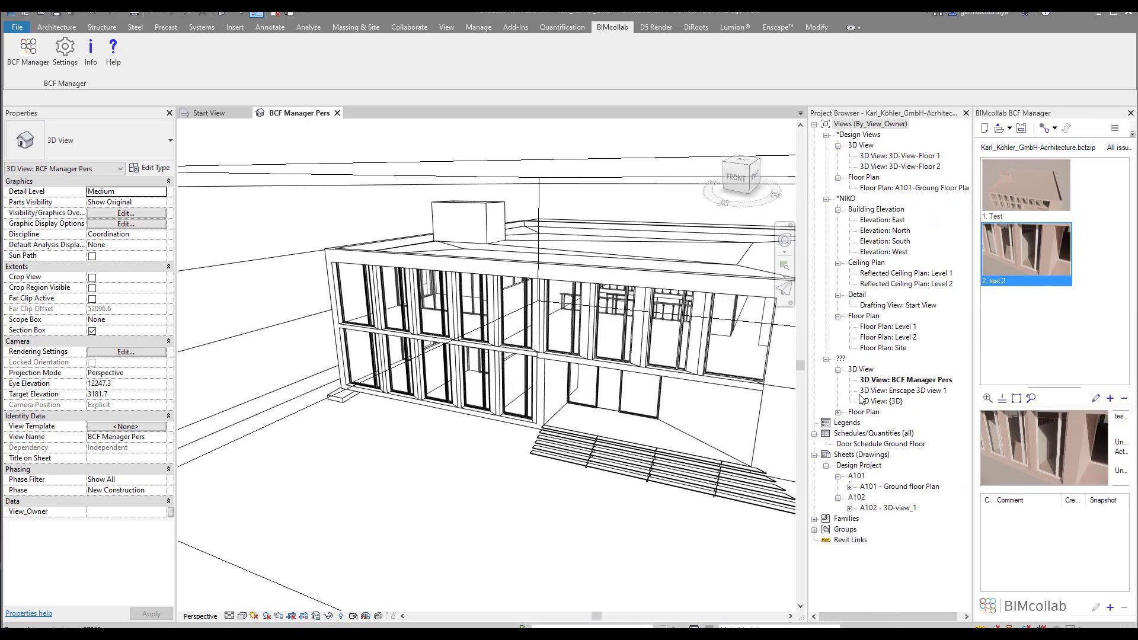
{"action": "double_click", "coordinate": [893, 392]}
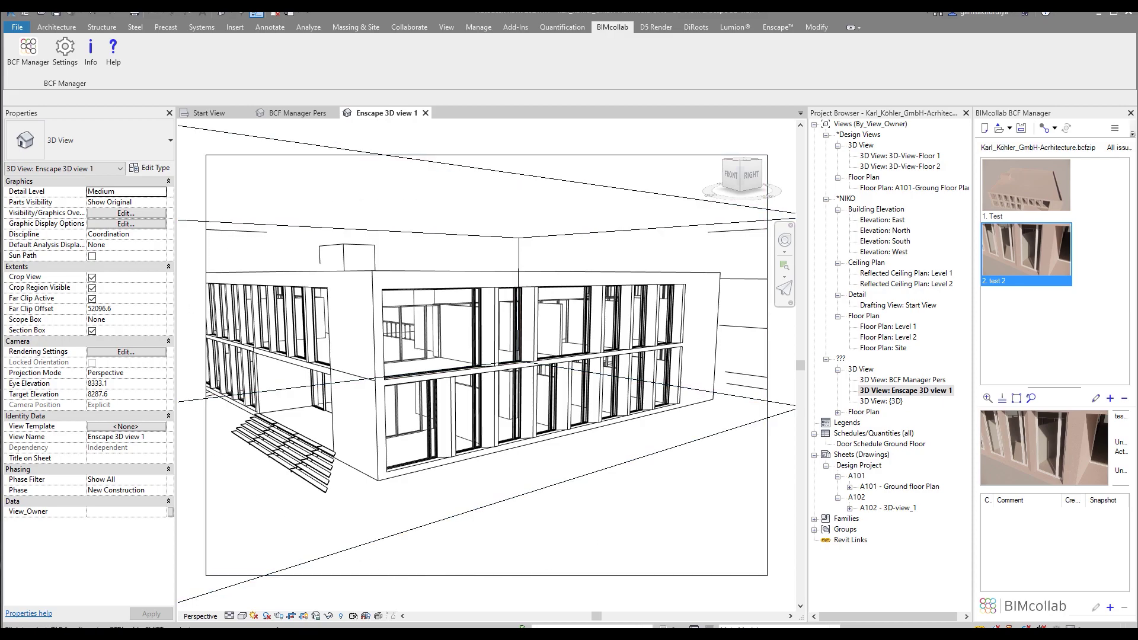
{"action": "left_click", "coordinate": [242, 616]}
{"action": "left_click", "coordinate": [264, 604]}
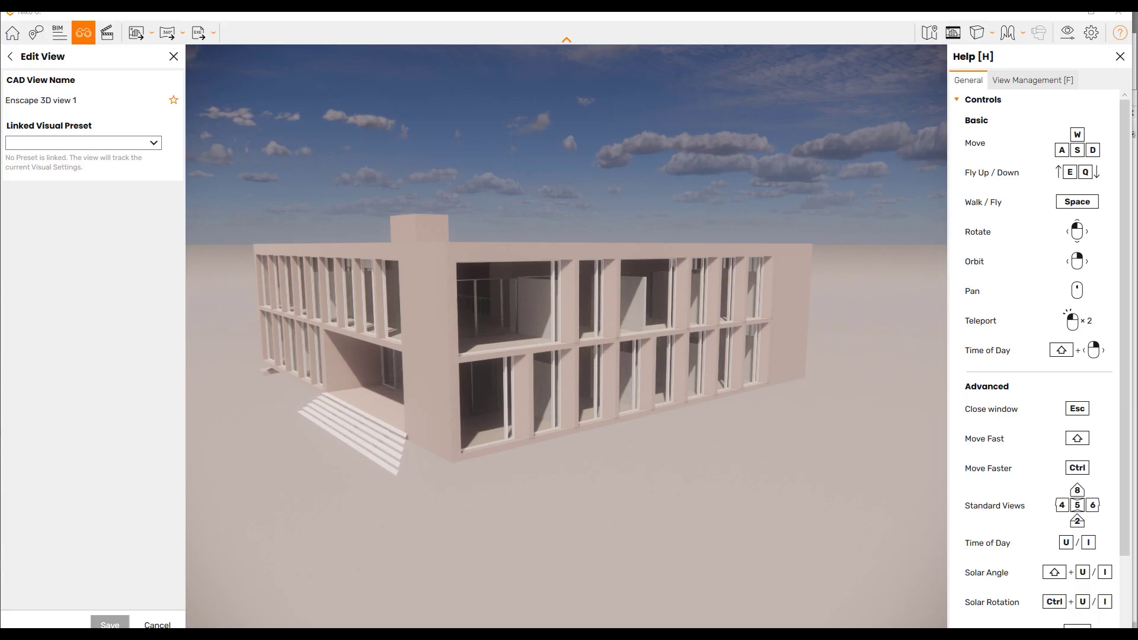
Export the Enscape scene as an Exe Standalone named Enscape__Karl_Köhler_GmbH-Acrhitecture.exe.
{"action": "left_click", "coordinate": [213, 34]}
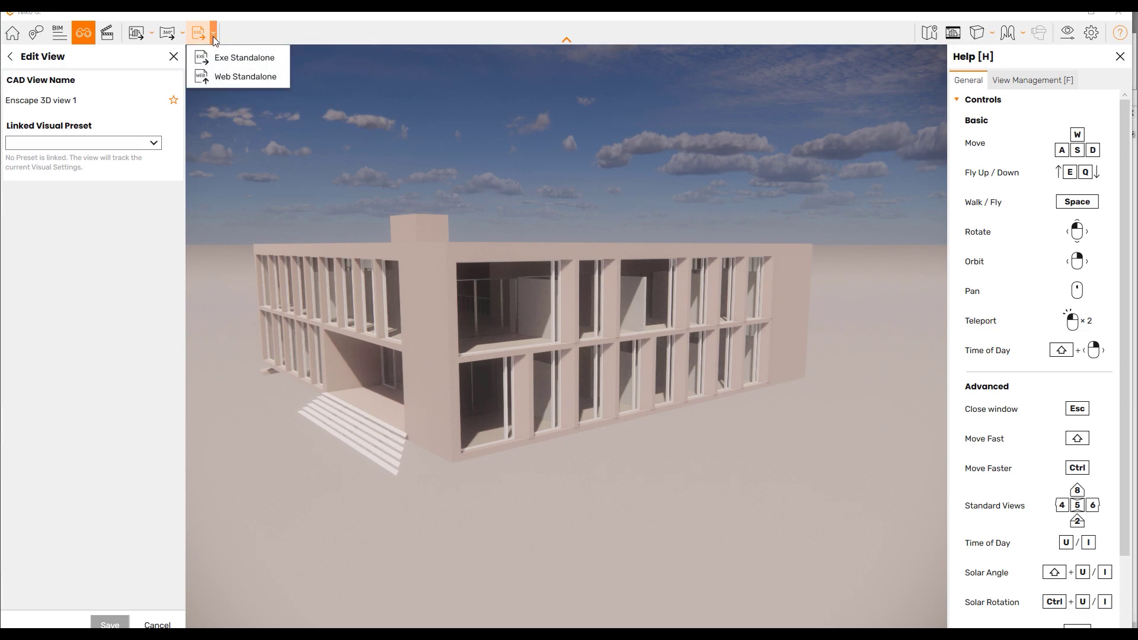
{"action": "left_click", "coordinate": [227, 61]}
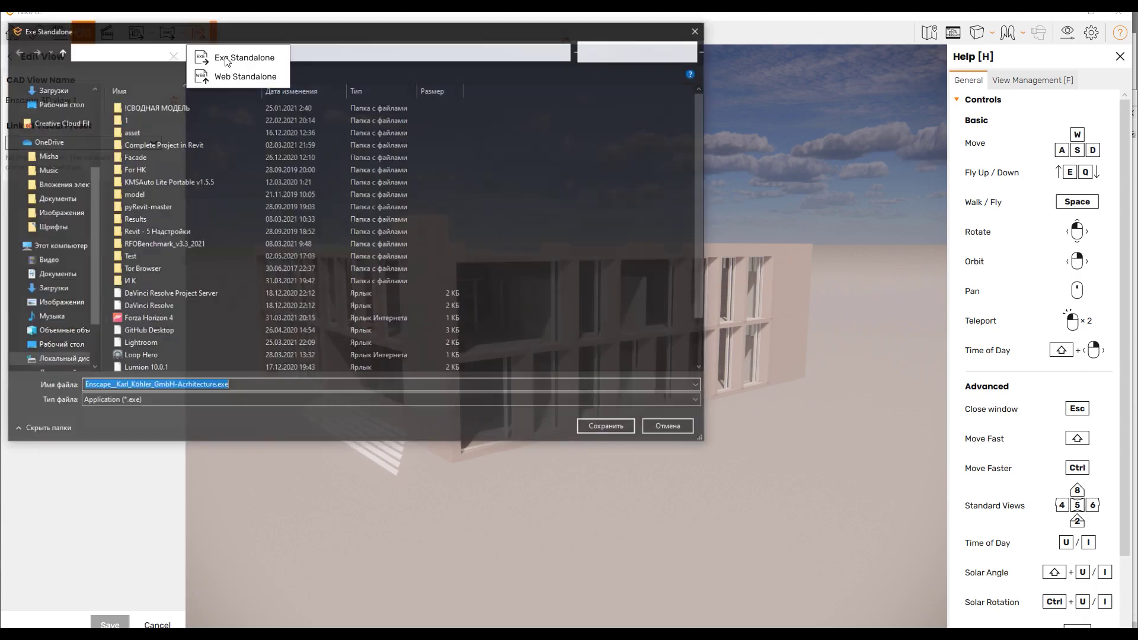
{"action": "left_click", "coordinate": [595, 428]}
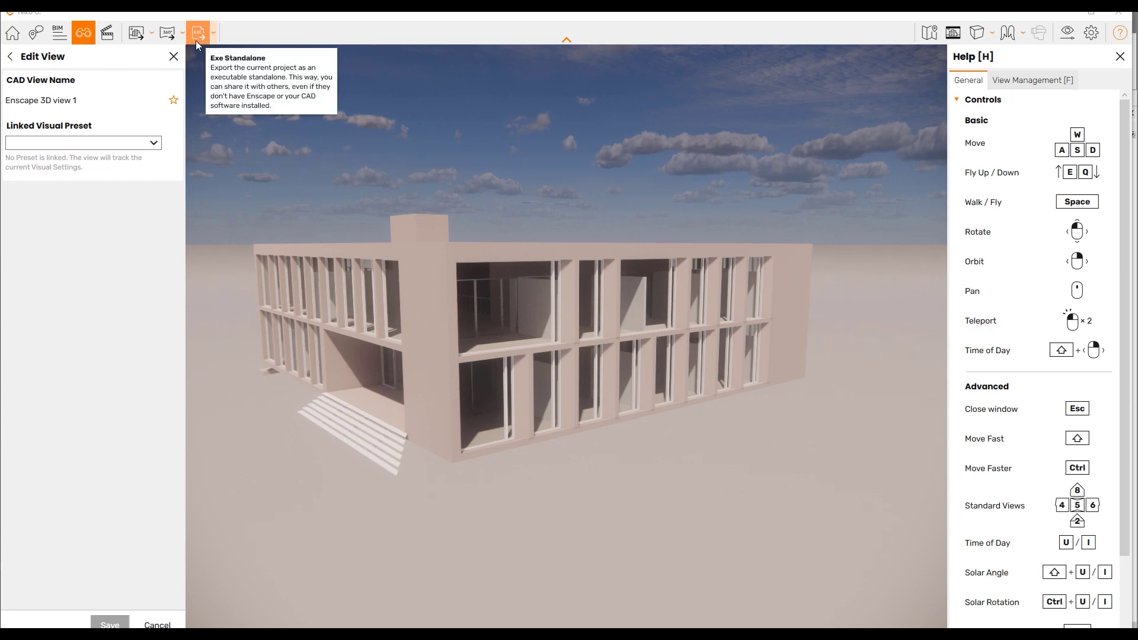
Go to the desktop, move the exported standalone file to a clear spot near the wallpaper text and launch it.
{"action": "left_click", "coordinate": [1077, 21]}
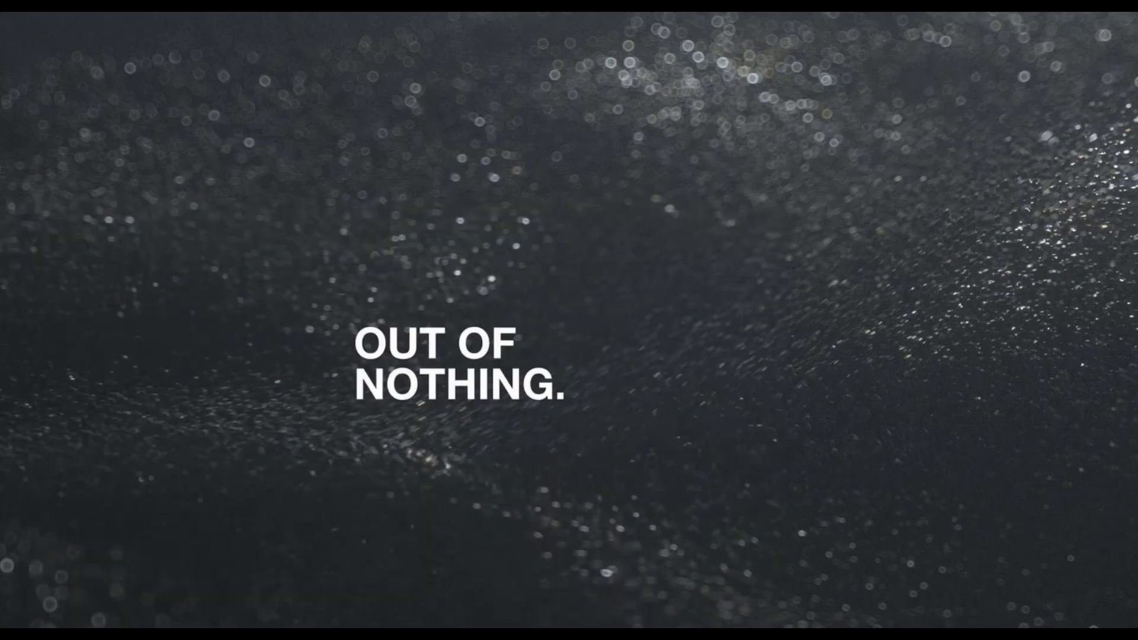
{"action": "left_click_drag", "start_coordinate": [226, 260], "coordinate": [406, 264]}
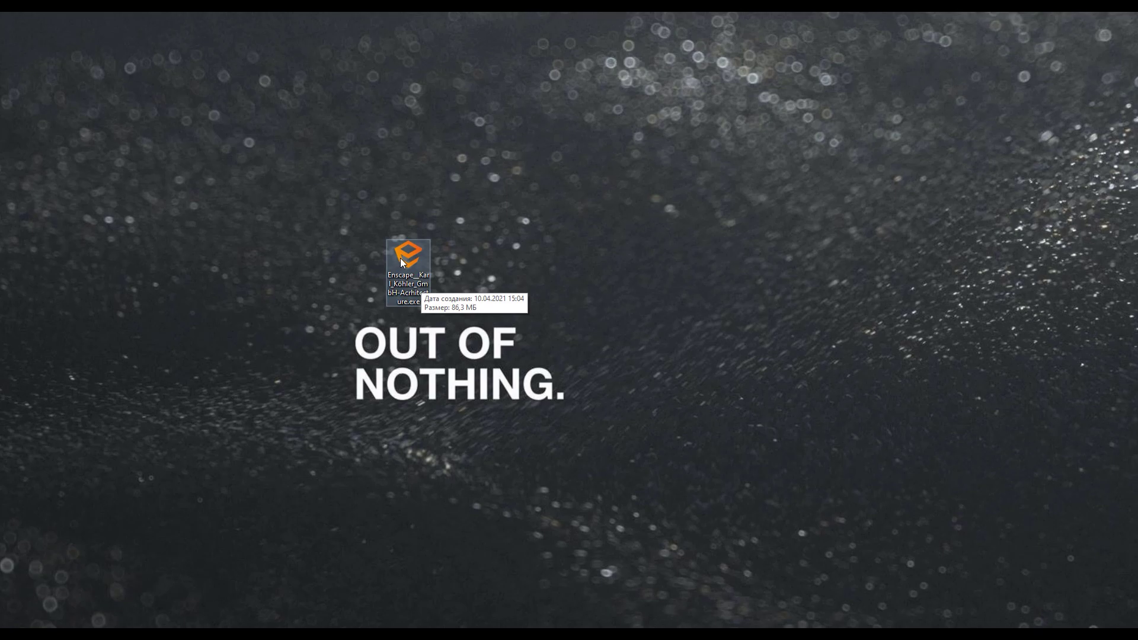
{"action": "left_click", "coordinate": [492, 393]}
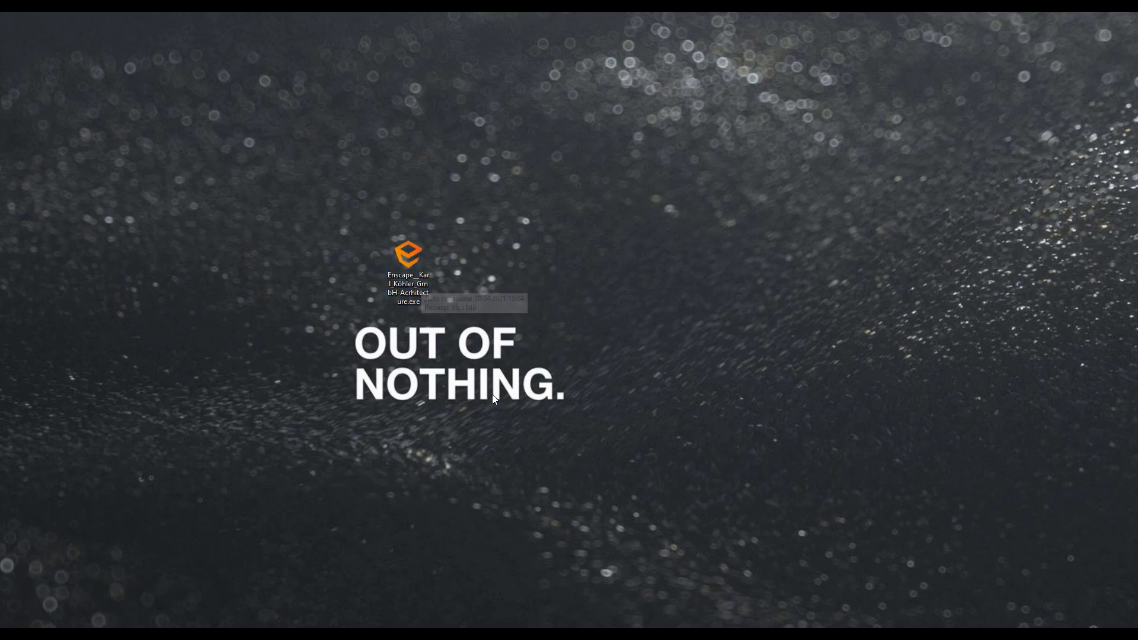
{"action": "double_click", "coordinate": [414, 276]}
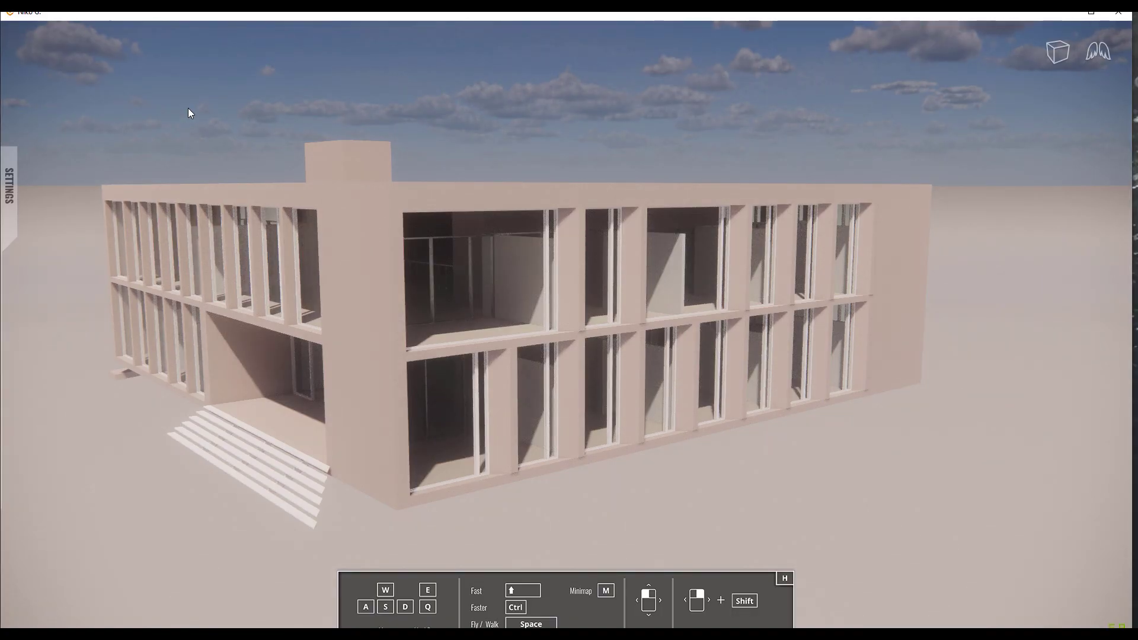
View the building from its entrance side in the standalone viewer and open the Performance settings.
{"action": "key", "text": "a"}
{"action": "mouse_move", "coordinate": [436, 126]}
{"action": "left_mouse_down"}
{"action": "mouse_move", "coordinate": [557, 126]}
{"action": "mouse_move", "coordinate": [664, 184]}
{"action": "mouse_move", "coordinate": [453, 126]}
{"action": "left_mouse_up"}
{"action": "key", "text": "a"}
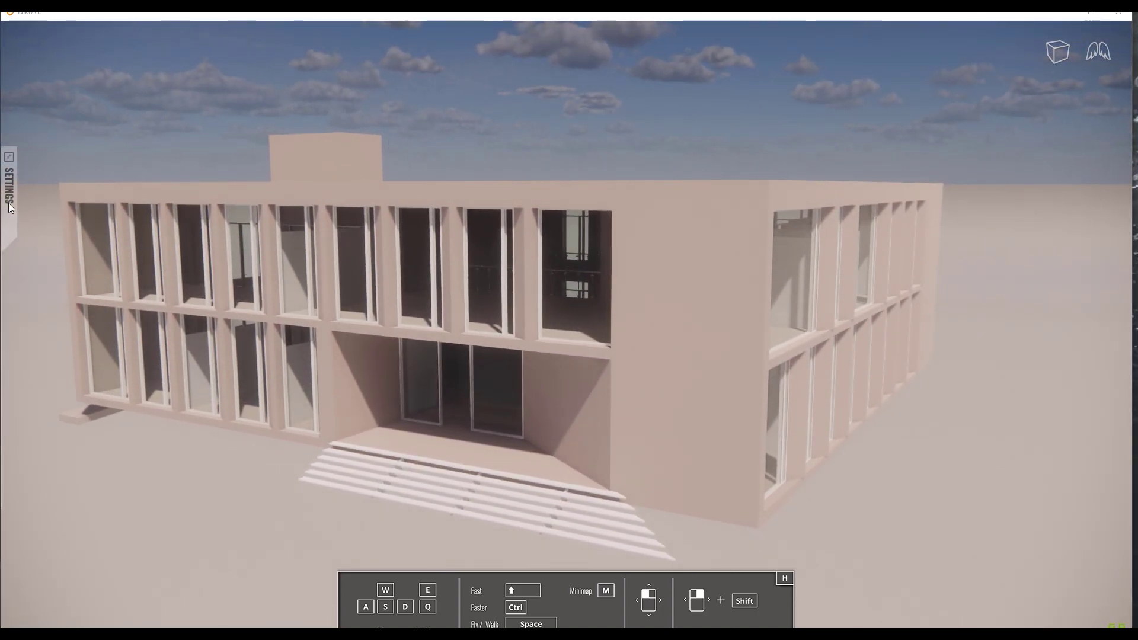
{"action": "mouse_move", "coordinate": [8, 203]}
{"action": "left_click", "coordinate": [32, 239]}
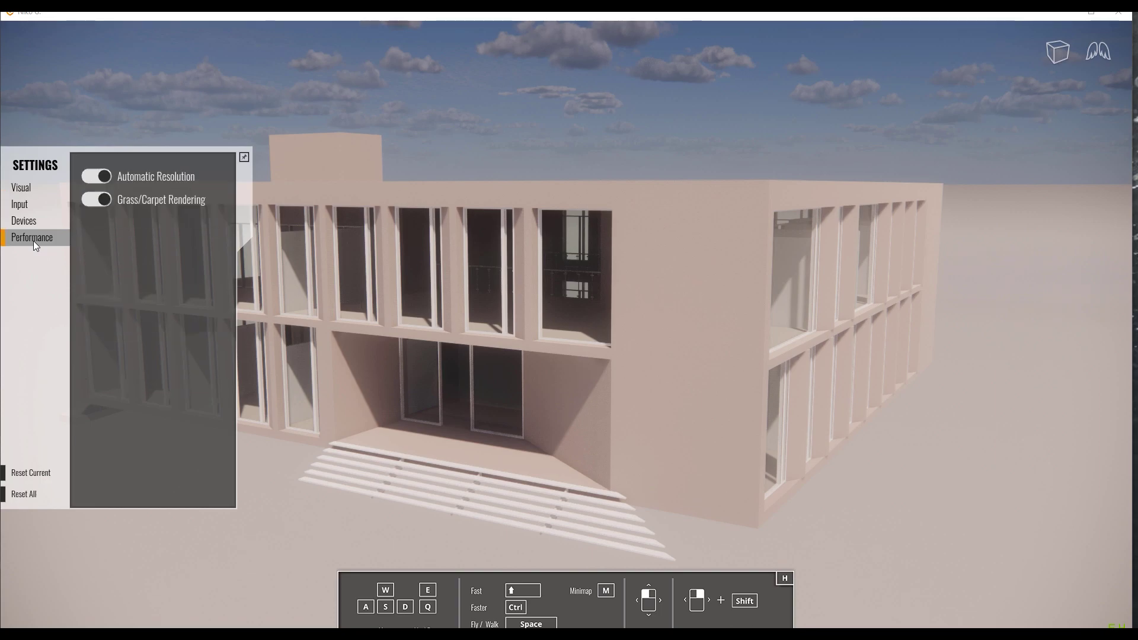
Review the Devices, Input and Visual settings of the standalone viewer, then close the settings.
{"action": "left_click", "coordinate": [48, 223]}
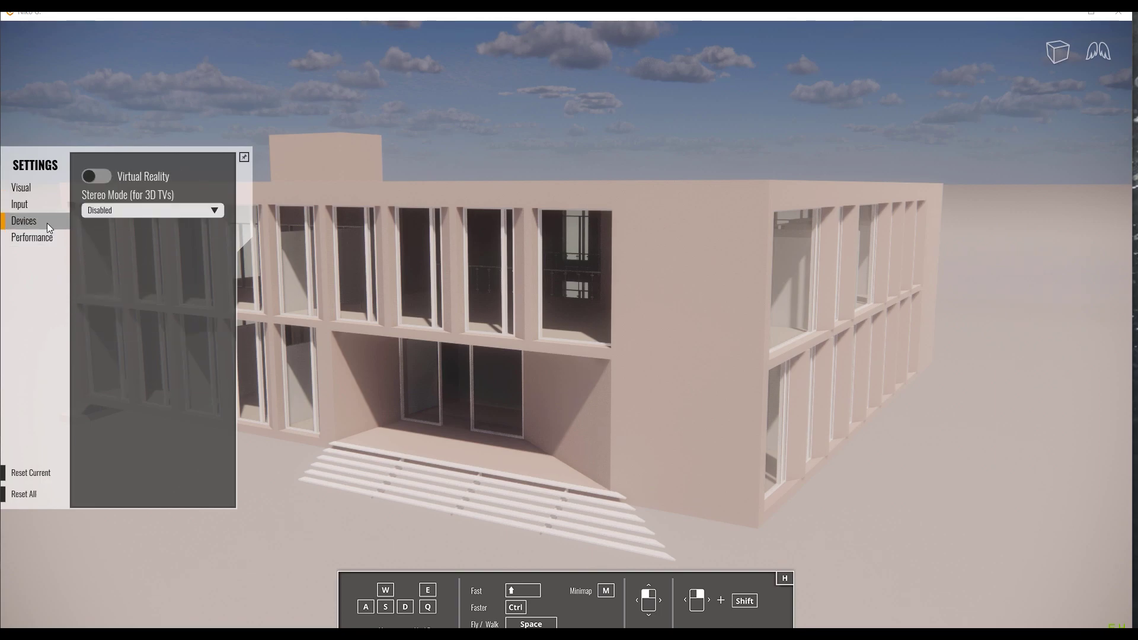
{"action": "left_click", "coordinate": [42, 207]}
{"action": "left_click", "coordinate": [42, 195]}
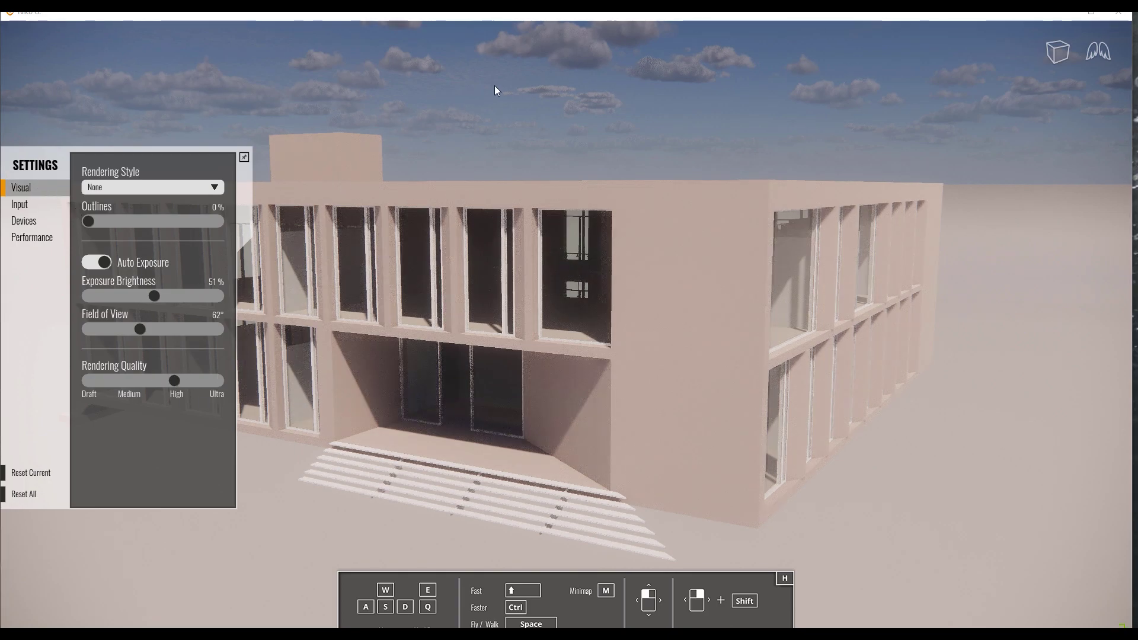
{"action": "left_click", "coordinate": [451, 123]}
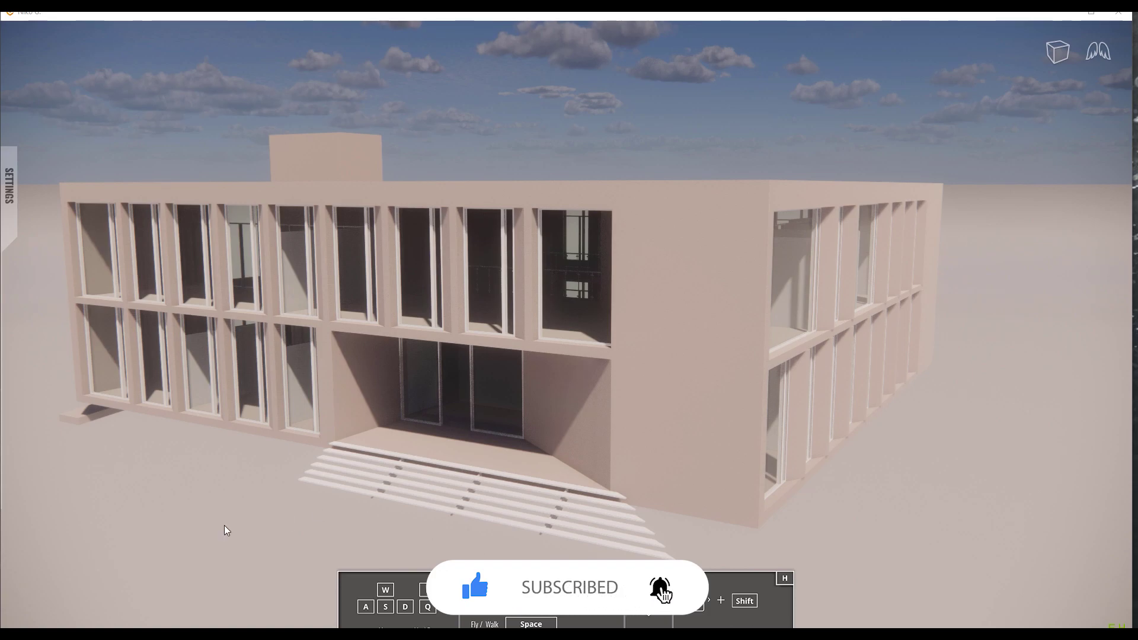
Show the minimap and move the camera up to the entrance stairs and glass doors.
{"action": "key", "text": "m"}
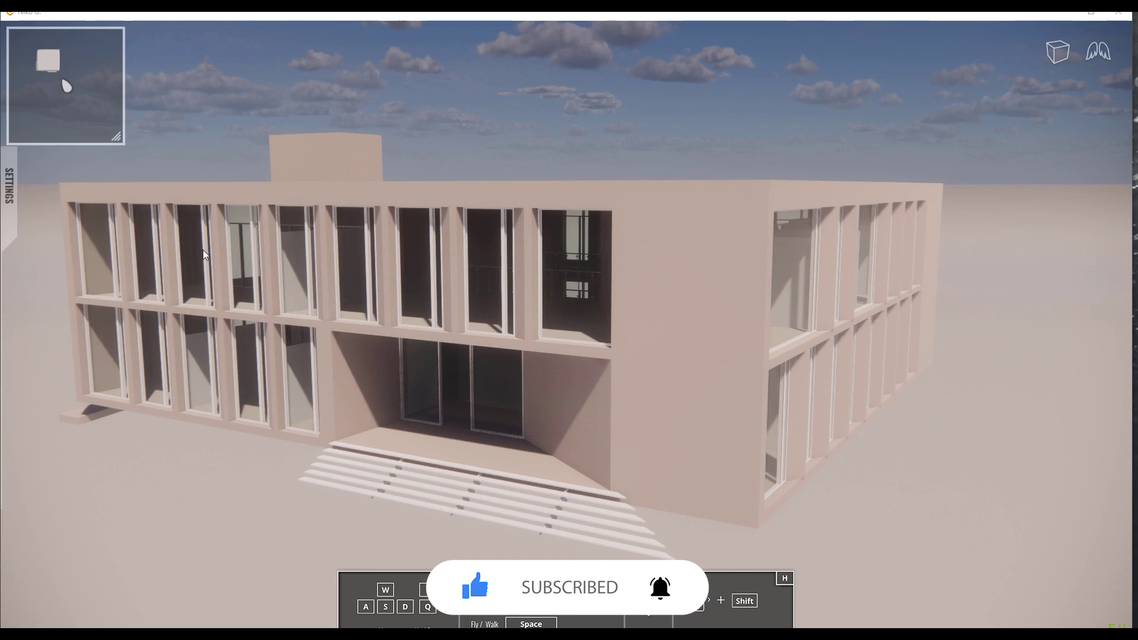
{"action": "left_click_drag", "start_coordinate": [424, 348], "coordinate": [451, 409]}
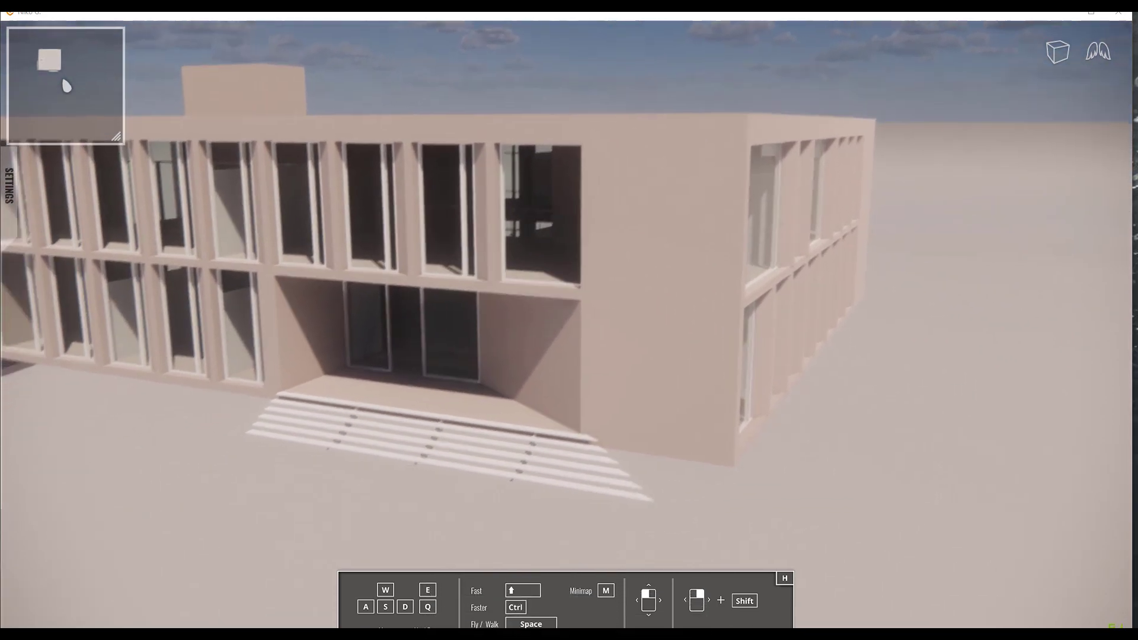
{"action": "left_click_drag", "start_coordinate": [569, 321], "coordinate": [489, 406]}
{"action": "key", "text": "w"}
{"action": "key", "text": "w"}
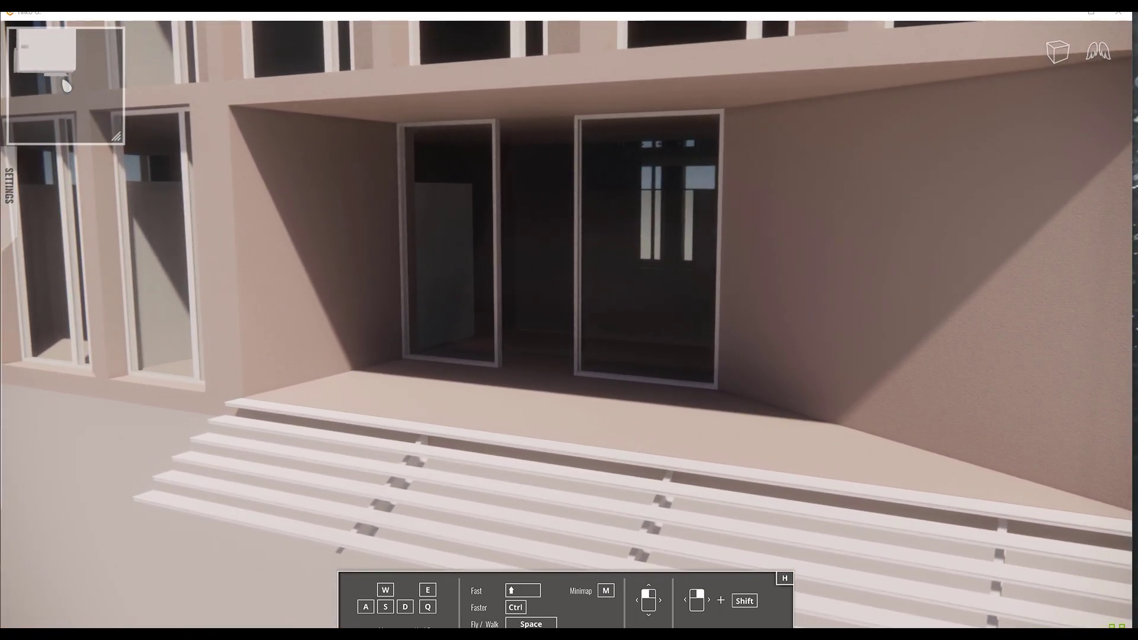
{"action": "key", "text": "w"}
{"action": "left_click_drag", "start_coordinate": [569, 320], "coordinate": [527, 243]}
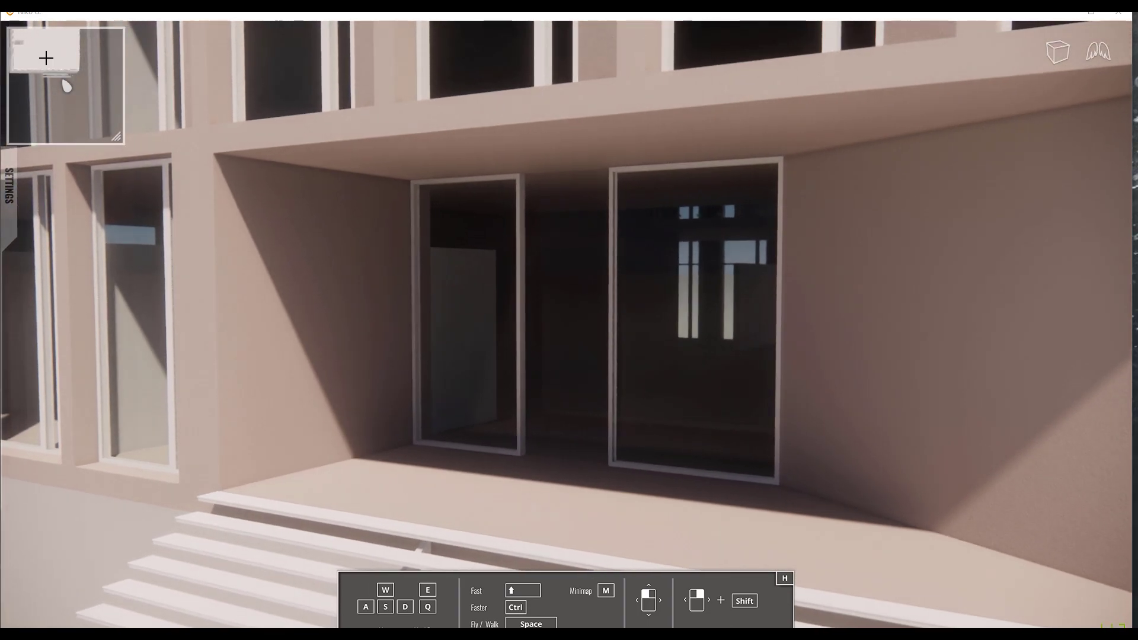
Enlarge the minimap and move inside the building to face the white partition with the wooden door.
{"action": "left_click_drag", "start_coordinate": [116, 137], "coordinate": [248, 227]}
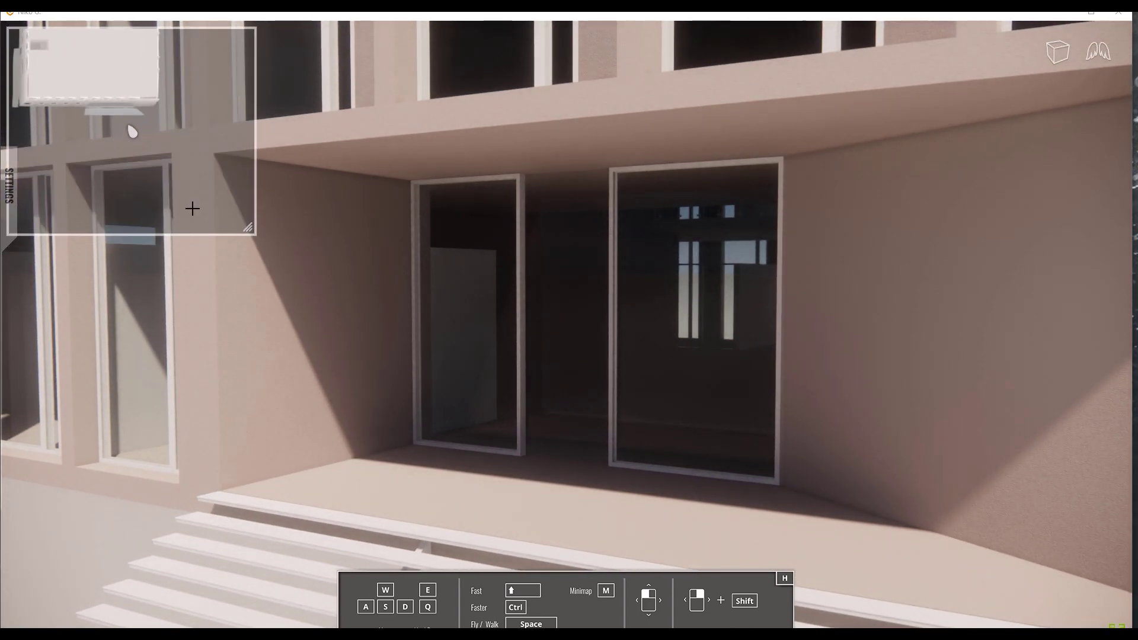
{"action": "scroll", "coordinate": [158, 163], "scroll_direction": "up", "scroll_amount": 2}
{"action": "scroll", "coordinate": [158, 158], "scroll_direction": "down", "scroll_amount": 4}
{"action": "key", "text": "w"}
{"action": "scroll", "coordinate": [115, 131], "scroll_direction": "up", "scroll_amount": 5}
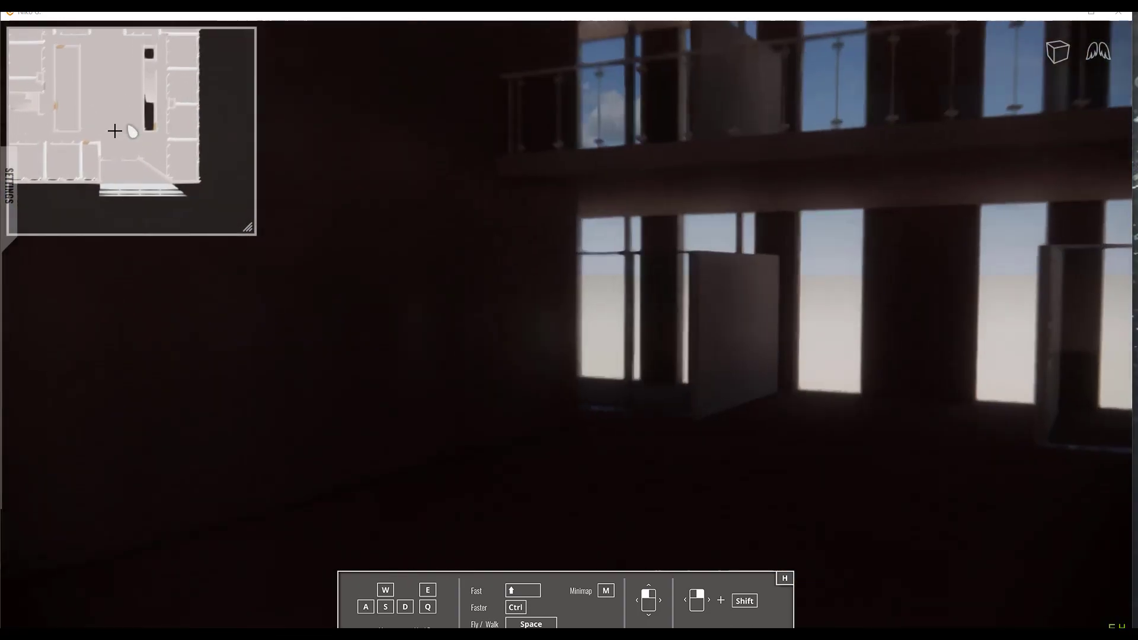
{"action": "key", "text": "w"}
{"action": "scroll", "coordinate": [135, 137], "scroll_direction": "down", "scroll_amount": 1}
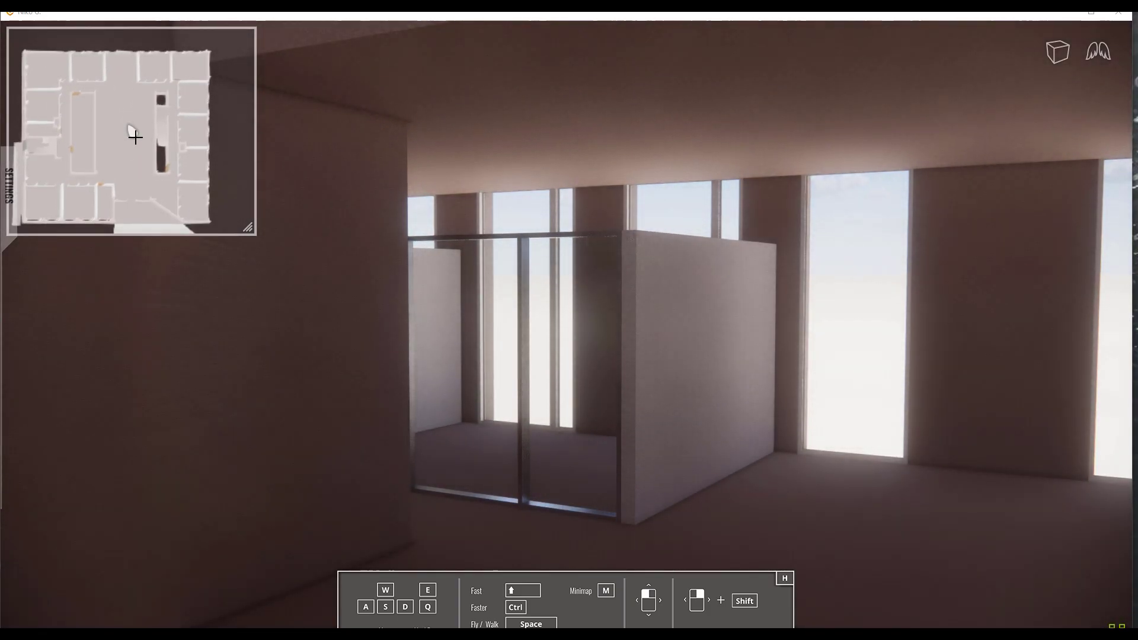
{"action": "scroll", "coordinate": [135, 137], "scroll_direction": "up", "scroll_amount": 1}
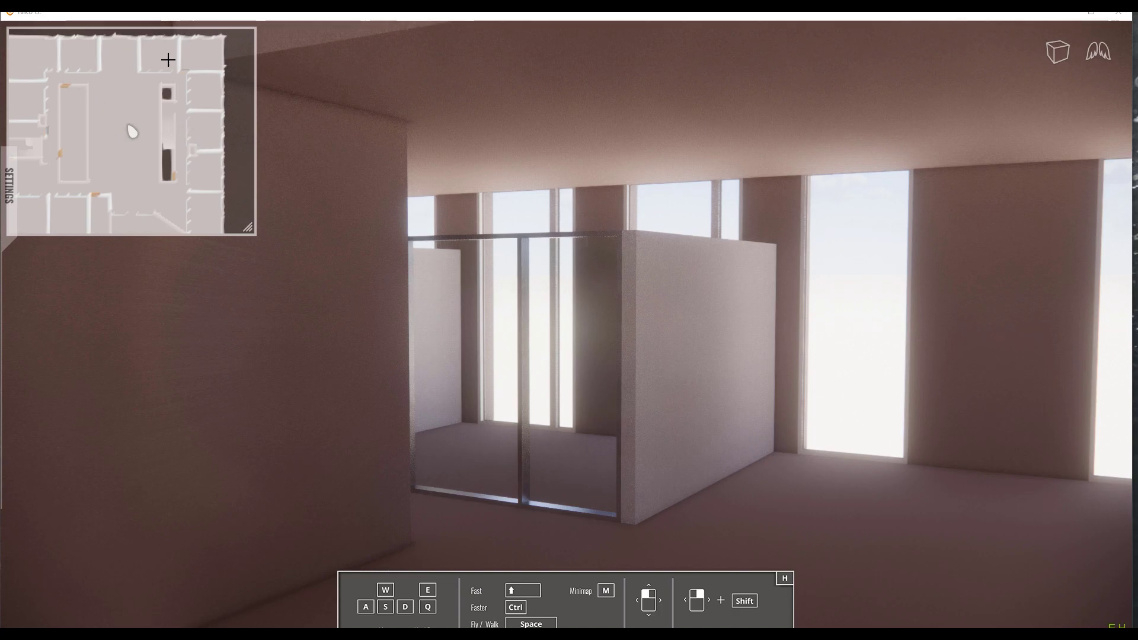
{"action": "left_click_drag", "start_coordinate": [575, 228], "coordinate": [1014, 255]}
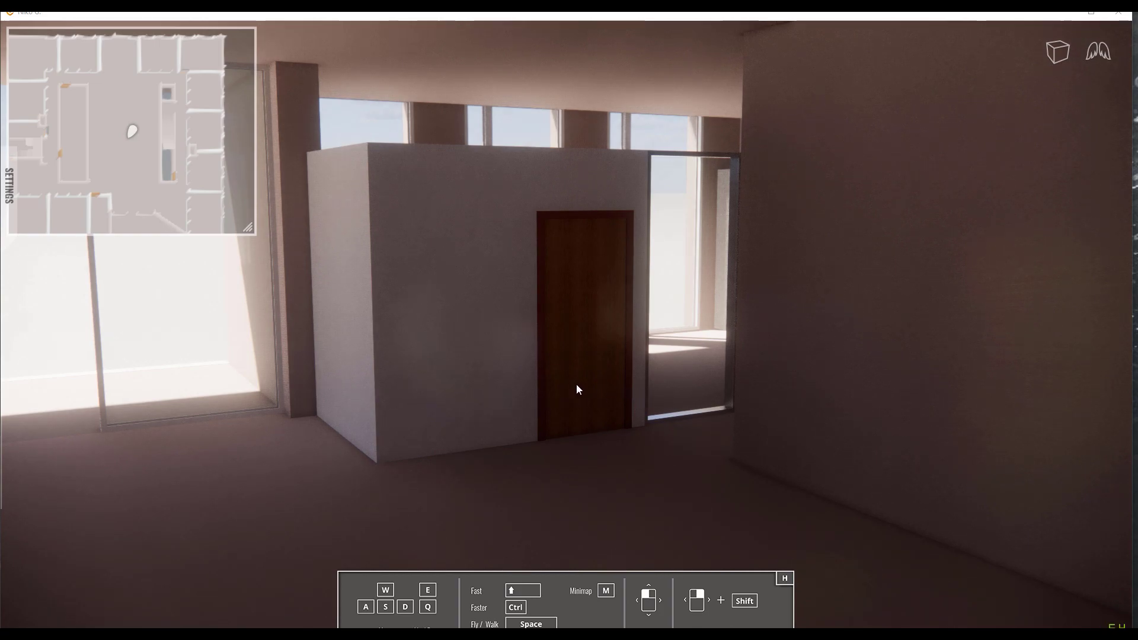
{"action": "mouse_move", "coordinate": [577, 385]}
{"action": "right_mouse_down", "text": "shift"}
{"action": "mouse_move", "coordinate": [623, 386]}
{"action": "mouse_move", "coordinate": [462, 385]}
{"action": "mouse_move", "coordinate": [569, 386]}
{"action": "right_mouse_up", "text": "shift"}
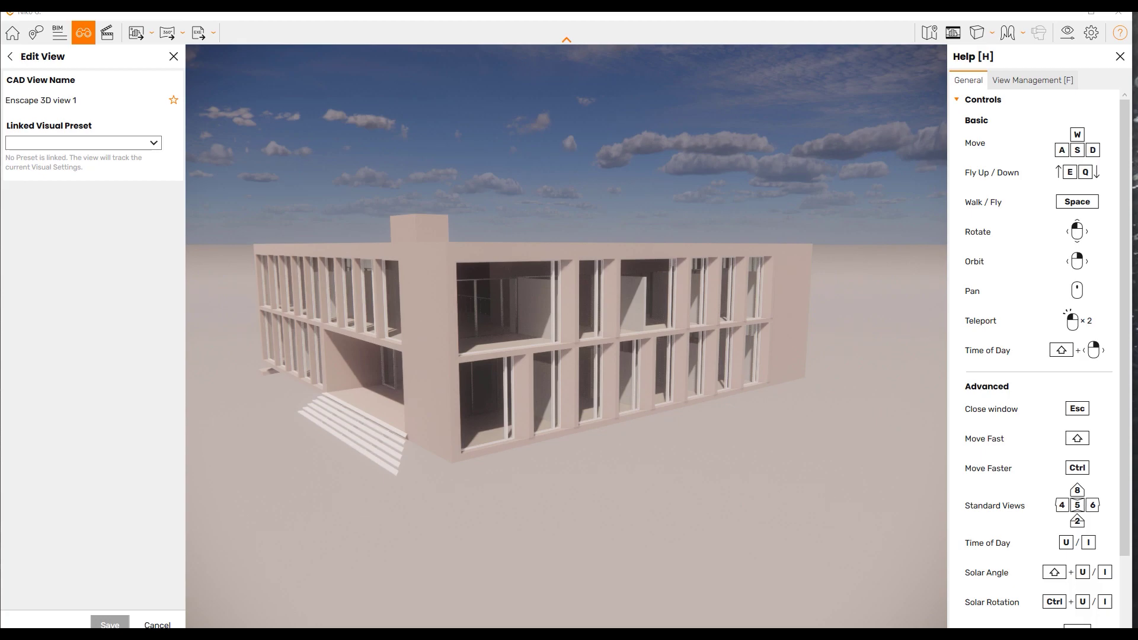
Highlight the EXT-STR-300-(CON-300) floors in the BIM information and inspect the properties of the ground-floor corner wall beside the entrance stairs.
{"action": "left_click", "coordinate": [58, 34]}
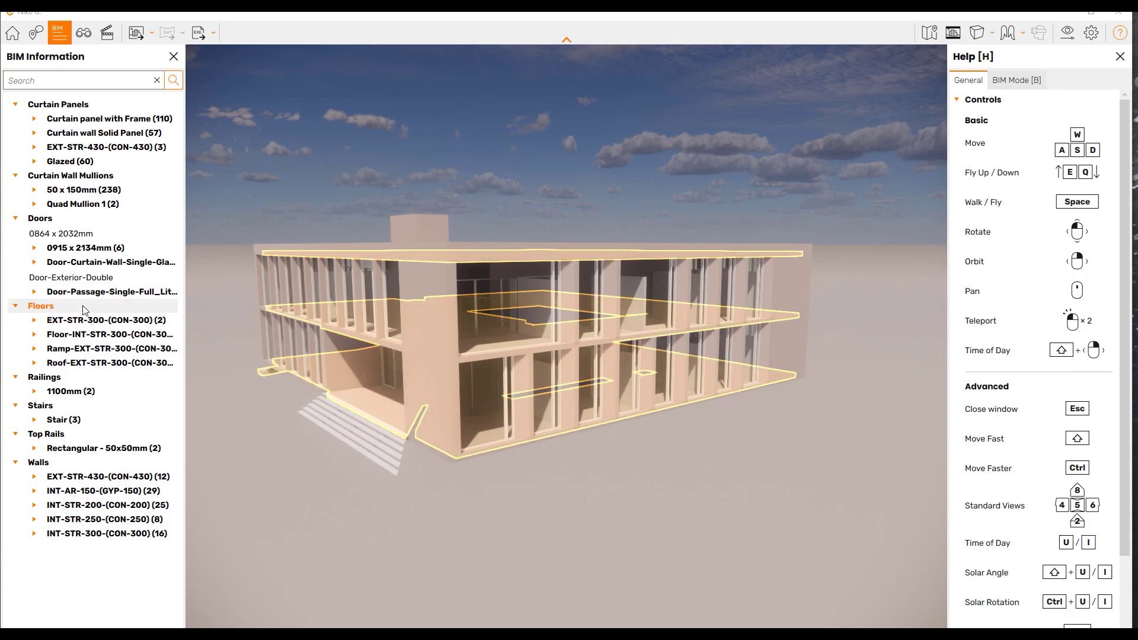
{"action": "left_click", "coordinate": [83, 305]}
{"action": "left_click", "coordinate": [95, 320]}
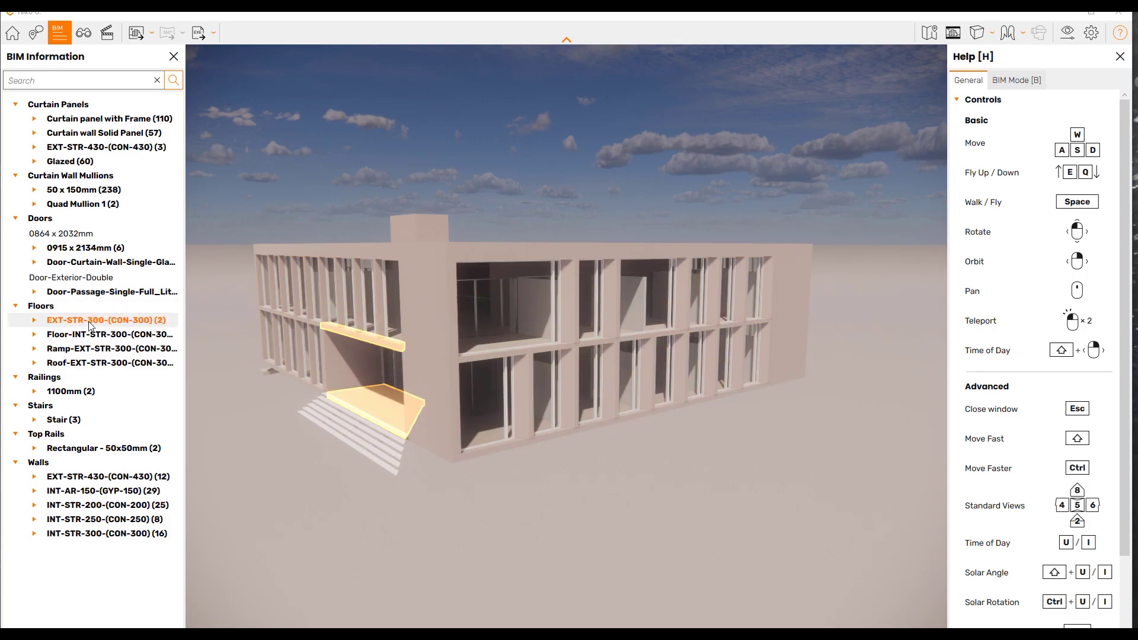
{"action": "left_click", "coordinate": [429, 363]}
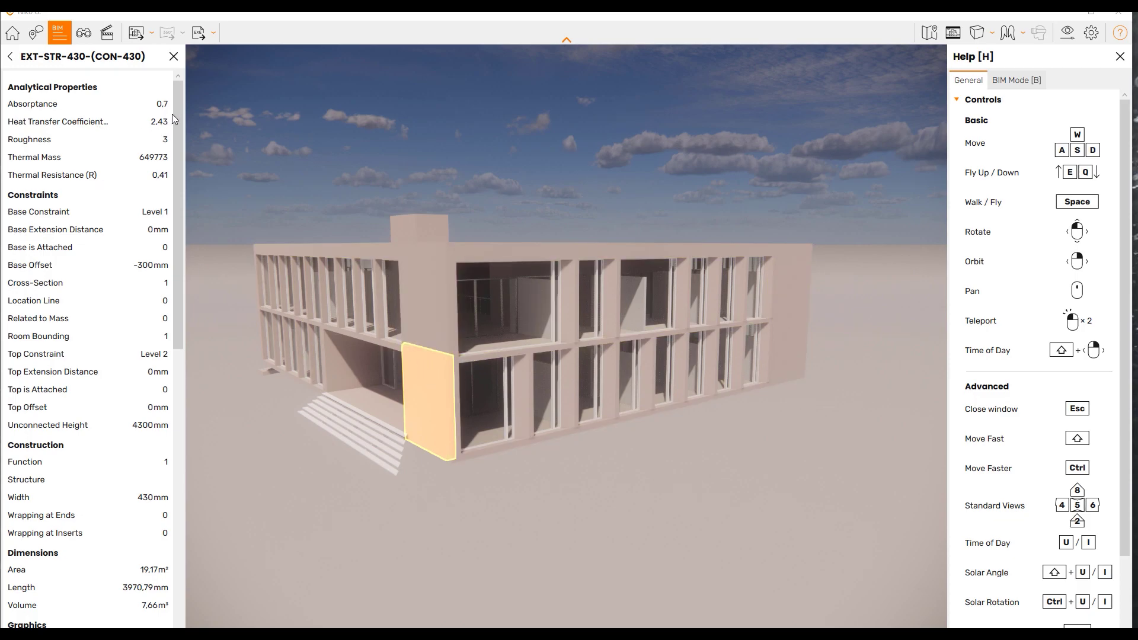
{"action": "left_click_drag", "start_coordinate": [180, 115], "coordinate": [211, 119]}
Move closer to the facade and read through the BIM properties of the upper-floor solid curtain wall panel.
{"action": "key", "text": "w"}
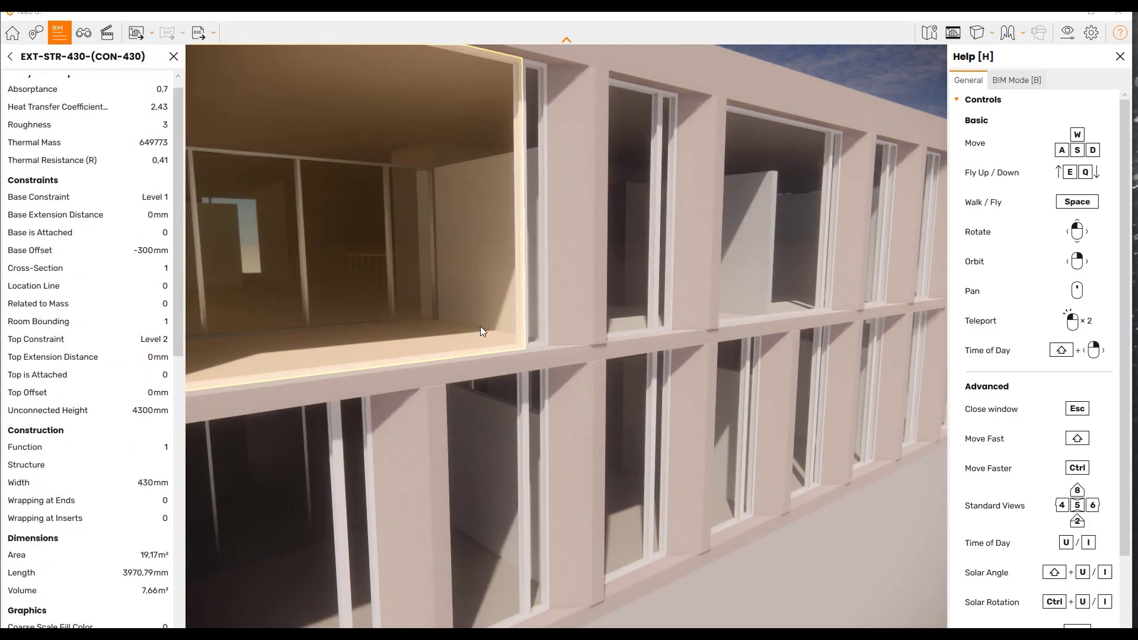
{"action": "left_click", "coordinate": [591, 147]}
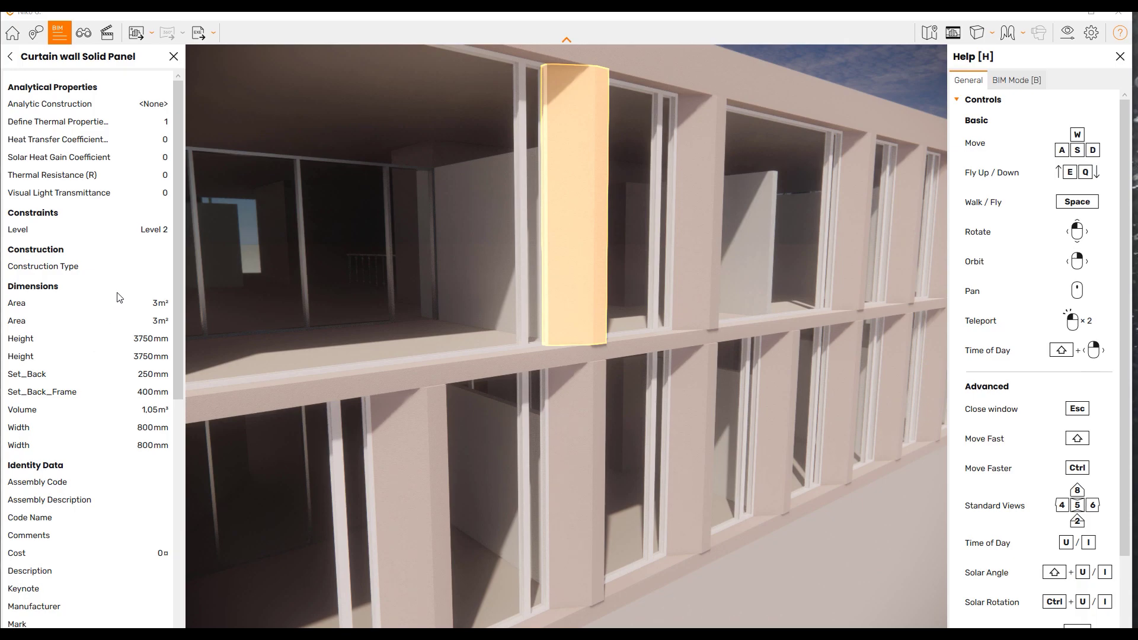
{"action": "scroll", "coordinate": [118, 297], "scroll_direction": "down", "scroll_amount": 5}
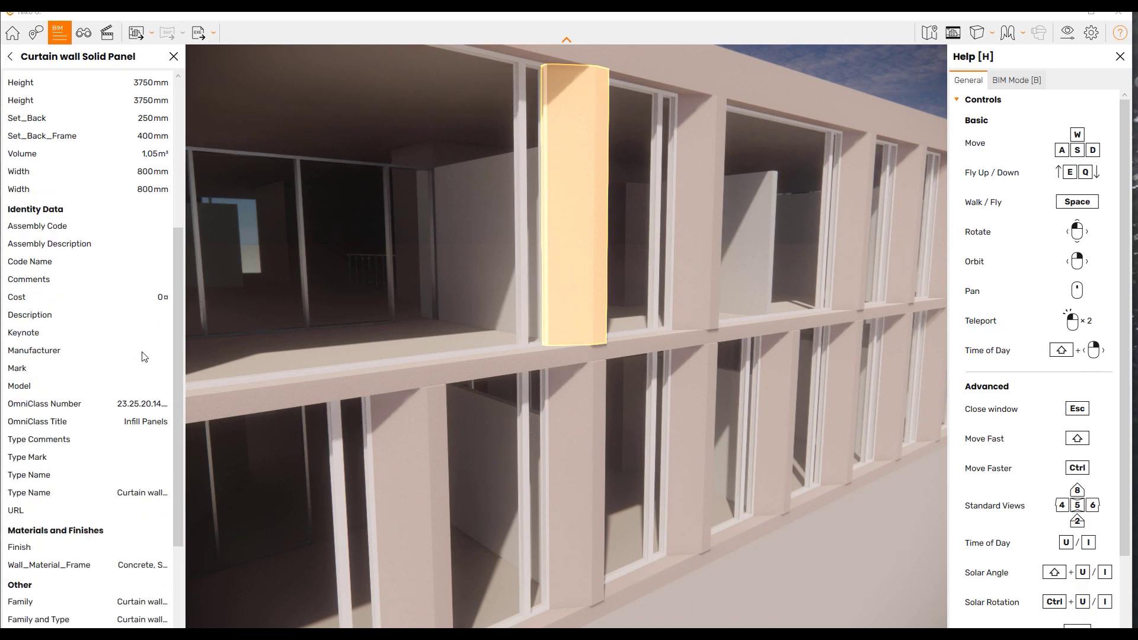
{"action": "scroll", "coordinate": [142, 356], "scroll_direction": "down", "scroll_amount": 3}
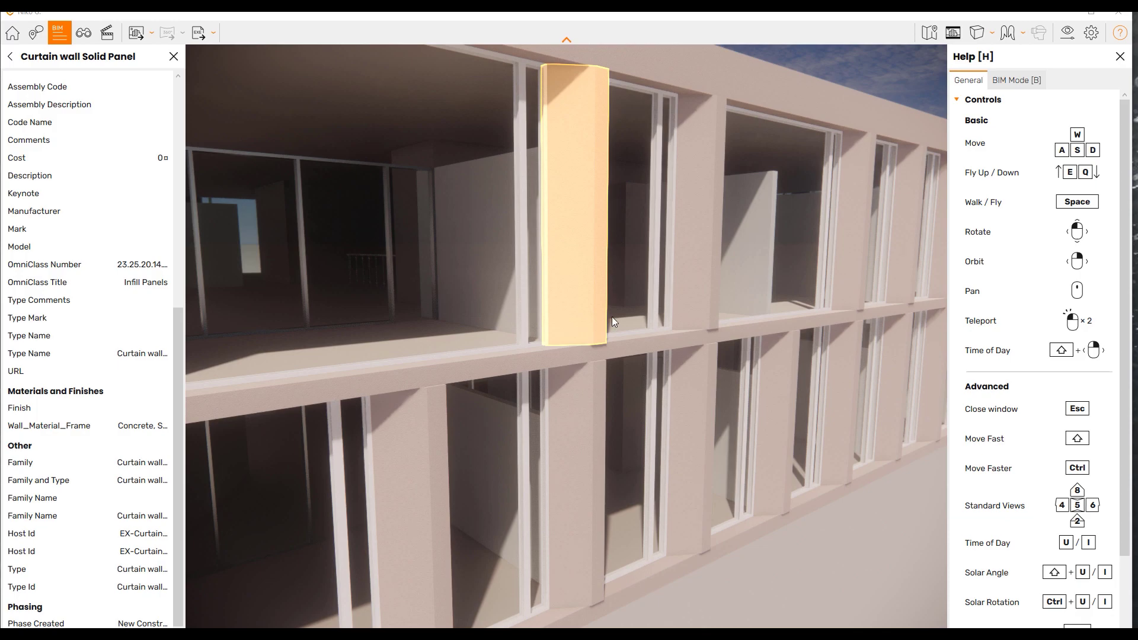
Read through the BIM properties of the horizontal exterior wall band between the two floors.
{"action": "left_click", "coordinate": [518, 357]}
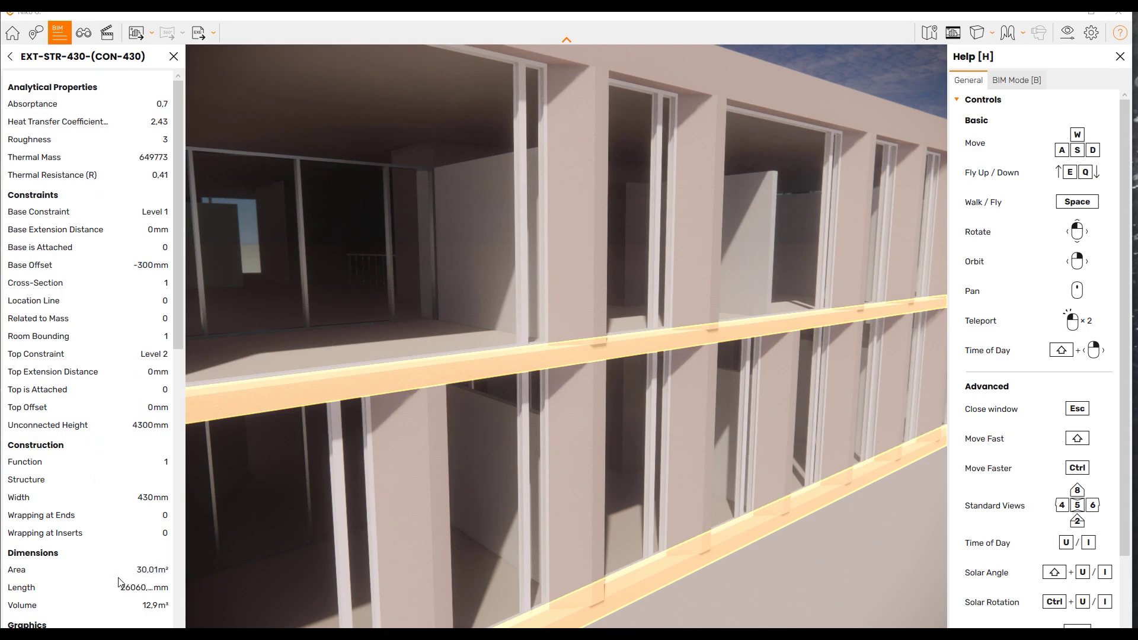
{"action": "scroll", "coordinate": [122, 560], "scroll_direction": "down", "scroll_amount": 8}
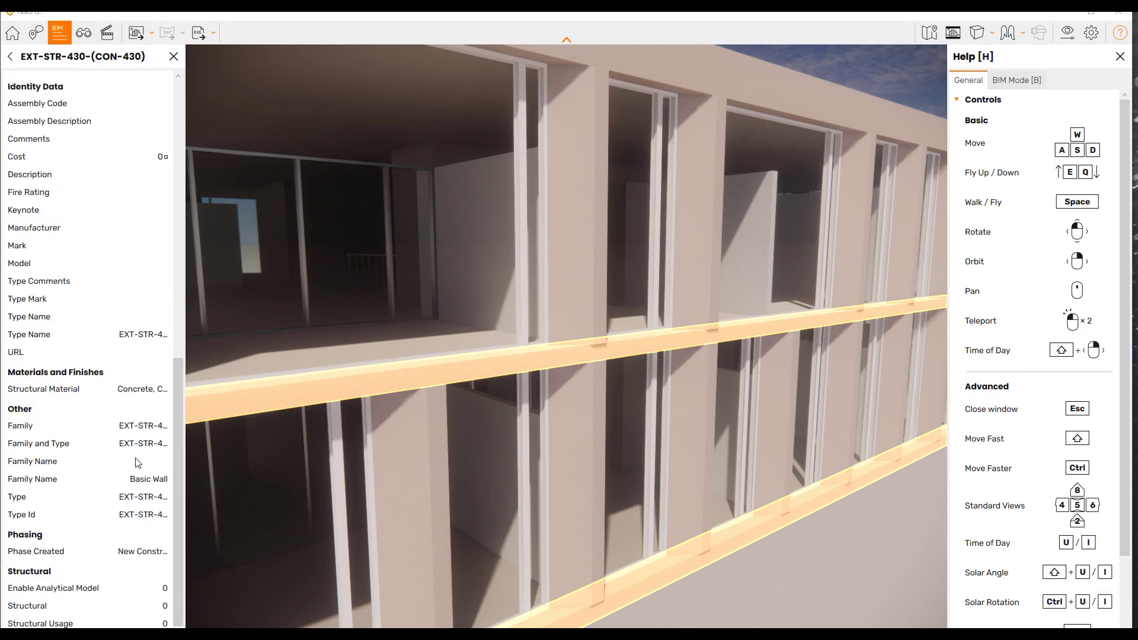
{"action": "scroll", "coordinate": [135, 461], "scroll_direction": "up", "scroll_amount": 6}
{"action": "scroll", "coordinate": [137, 463], "scroll_direction": "up", "scroll_amount": 3}
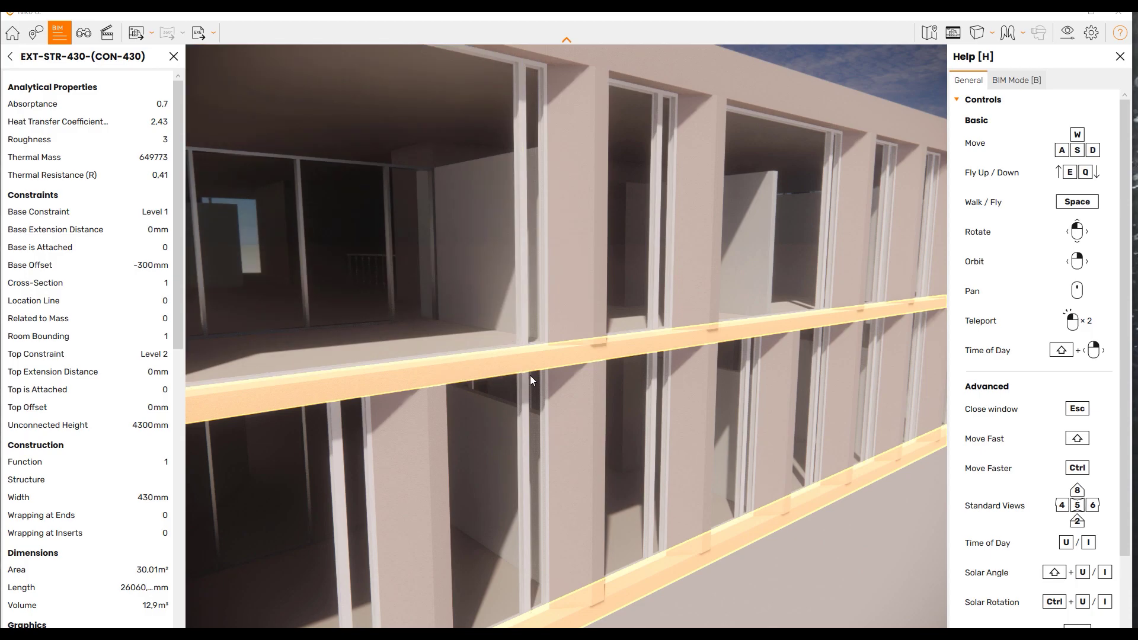
Create an annotation issue titled "wrond material" with its marker on the horizontal wall band between the floors.
{"action": "left_click", "coordinate": [36, 32]}
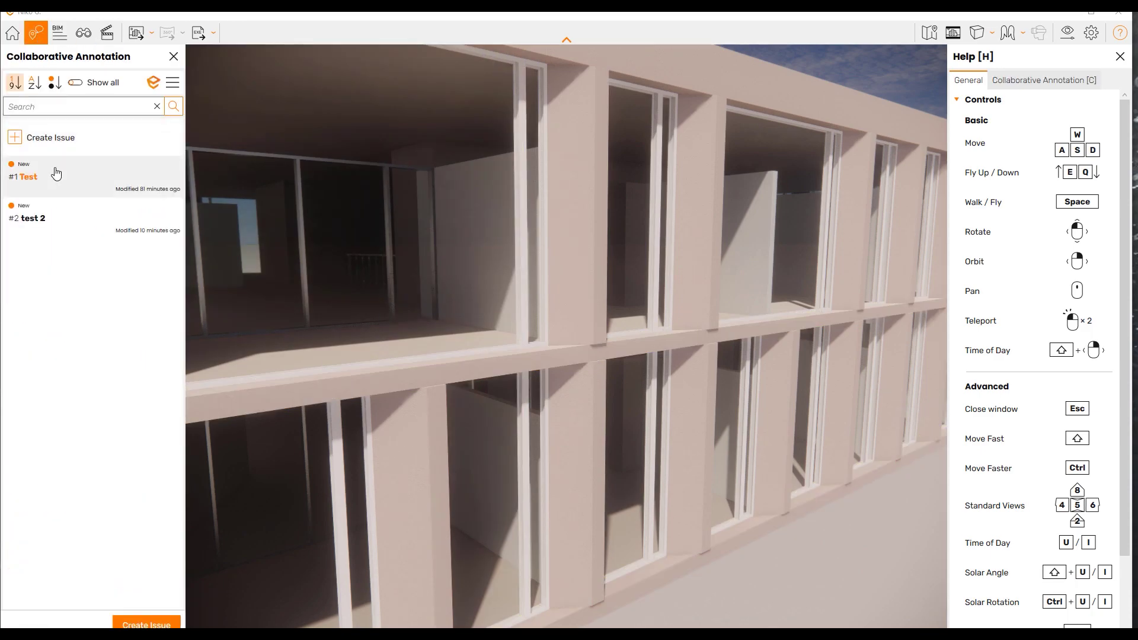
{"action": "left_click", "coordinate": [41, 137]}
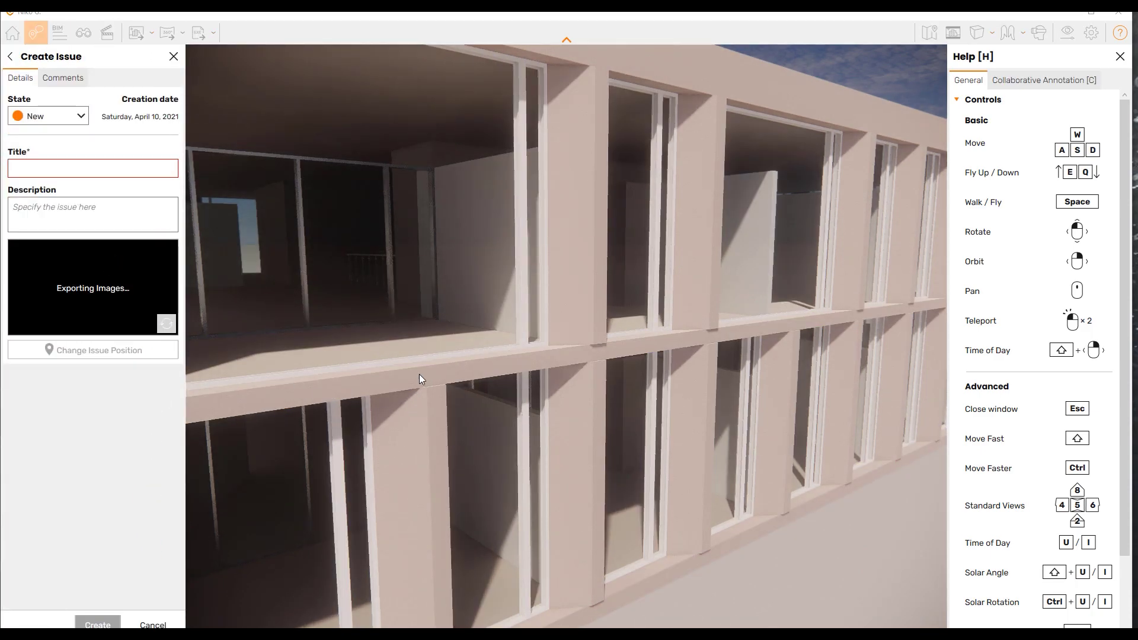
{"action": "left_click", "coordinate": [97, 354]}
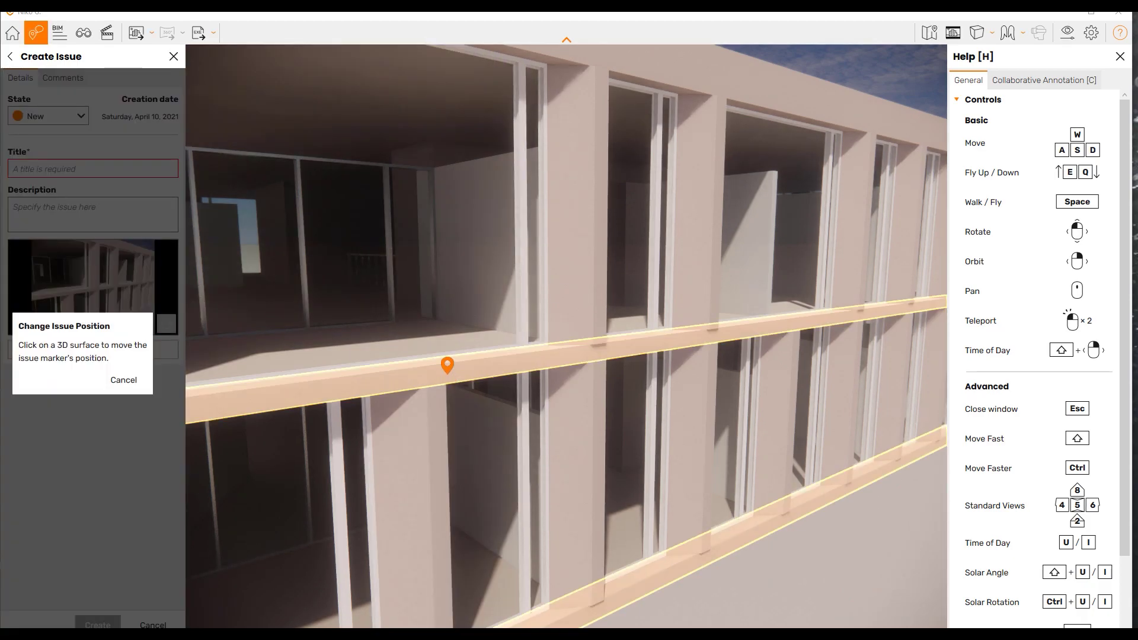
{"action": "left_click", "coordinate": [448, 365]}
{"action": "left_click", "coordinate": [56, 171]}
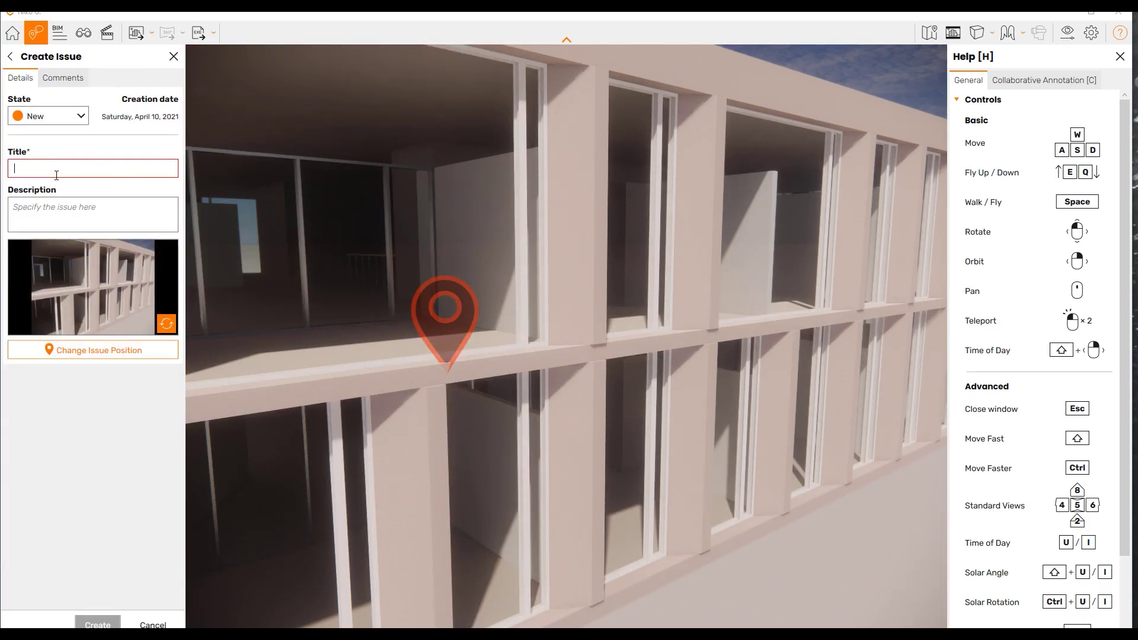
{"action": "type", "text": "wron"}
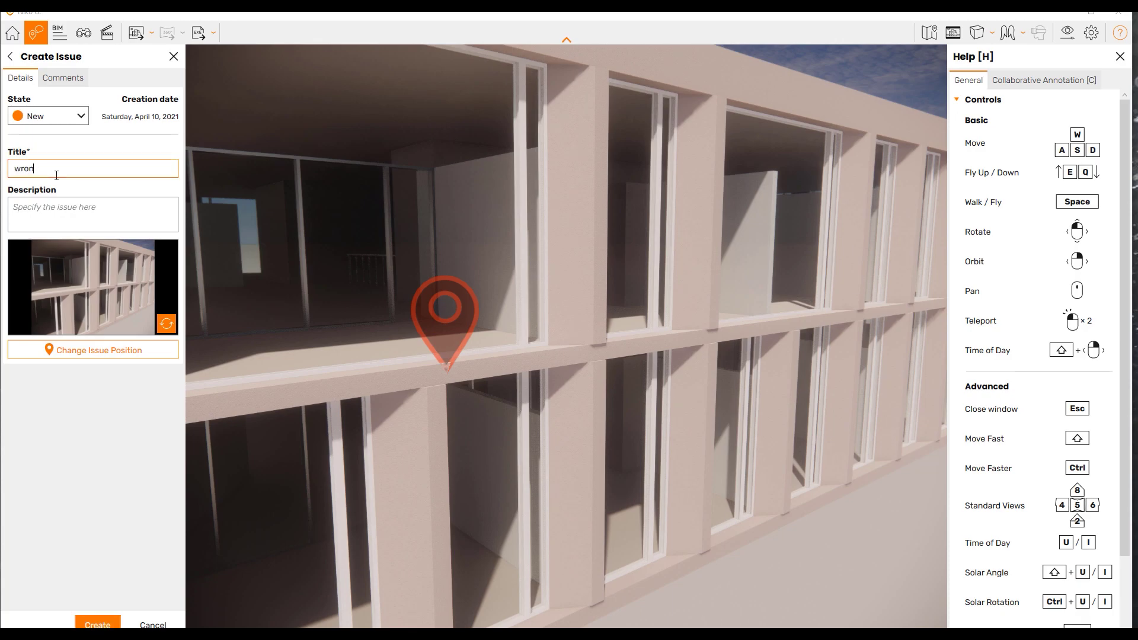
{"action": "type", "text": "d material"}
{"action": "left_click", "coordinate": [98, 616]}
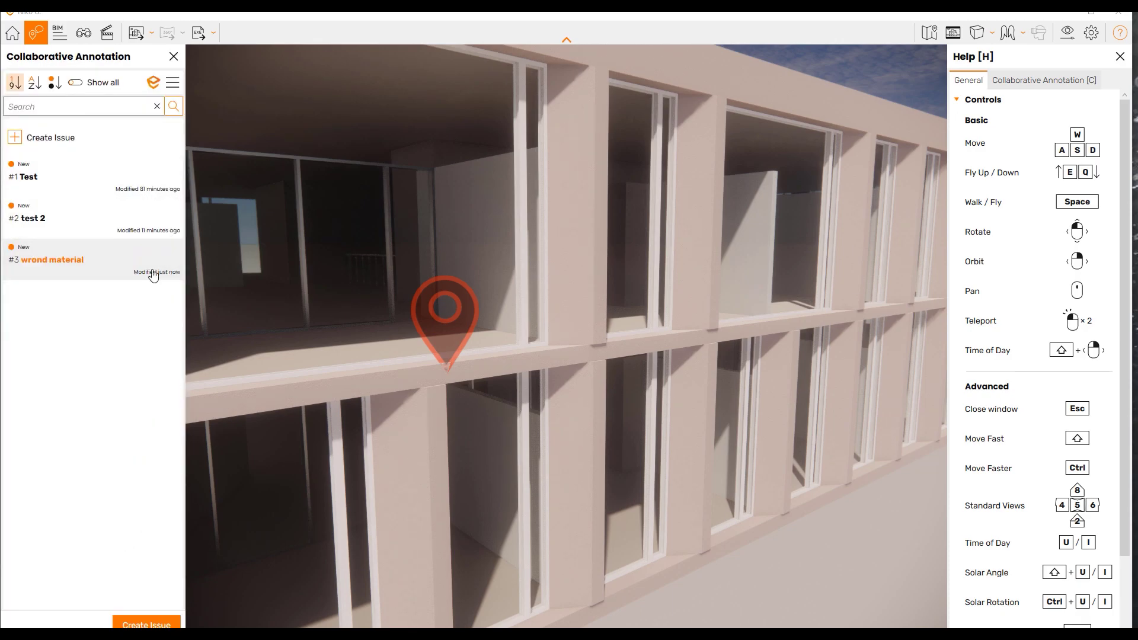
Correct issue #3's title to "wrong material", set its state to In Progress and save it.
{"action": "left_click", "coordinate": [104, 272]}
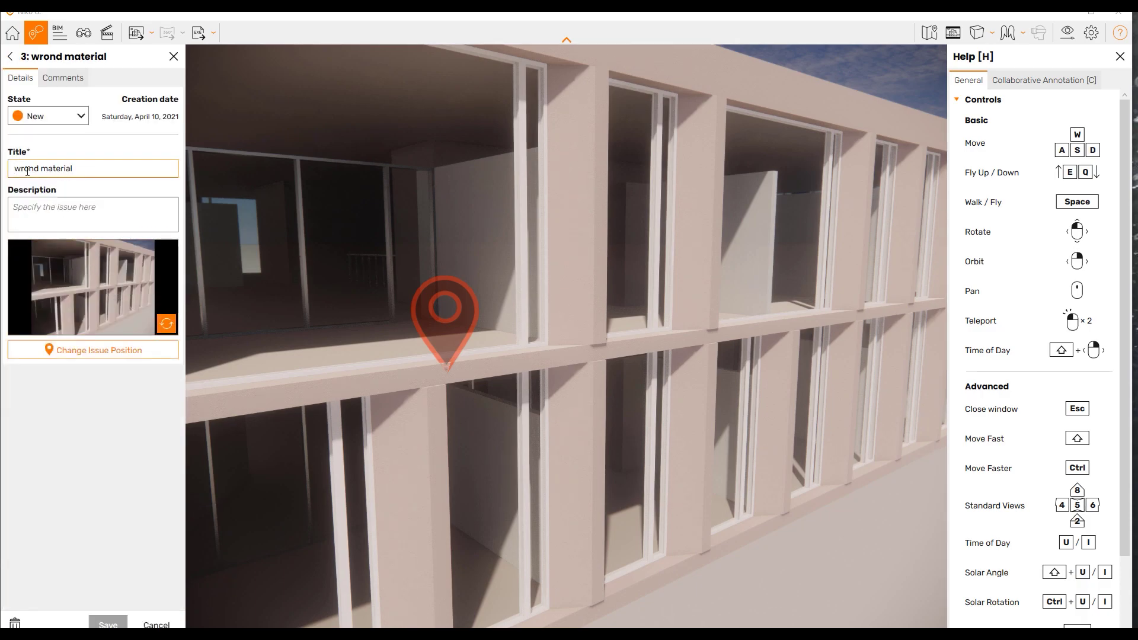
{"action": "left_click_drag", "start_coordinate": [37, 172], "coordinate": [40, 172]}
{"action": "type", "text": "g"}
{"action": "left_click", "coordinate": [52, 115]}
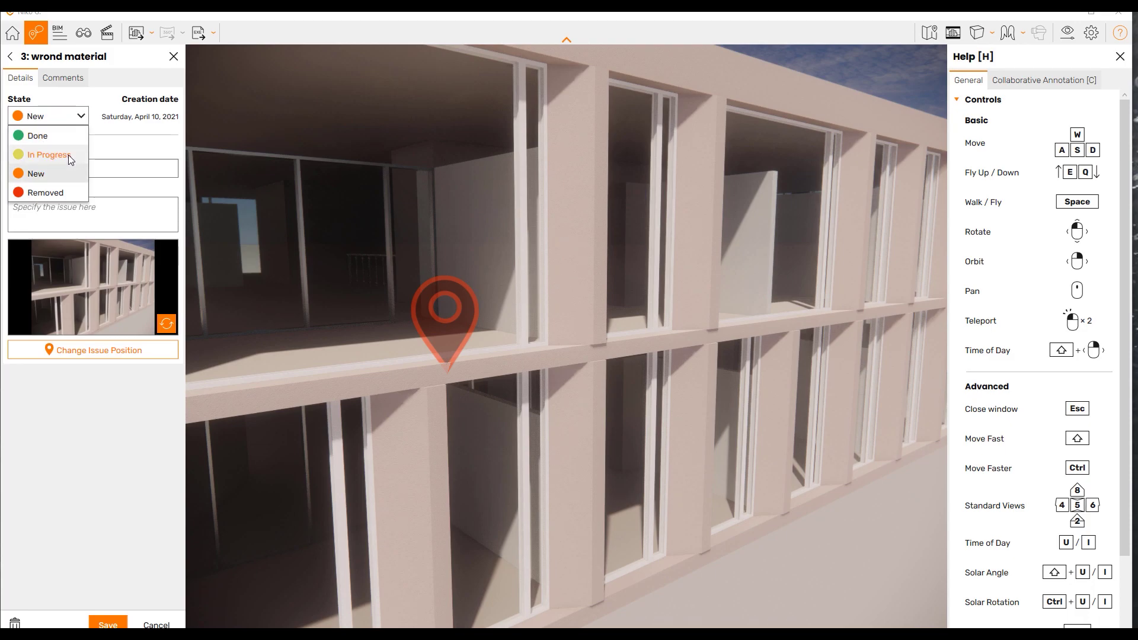
{"action": "left_click", "coordinate": [69, 155]}
{"action": "left_click", "coordinate": [108, 623]}
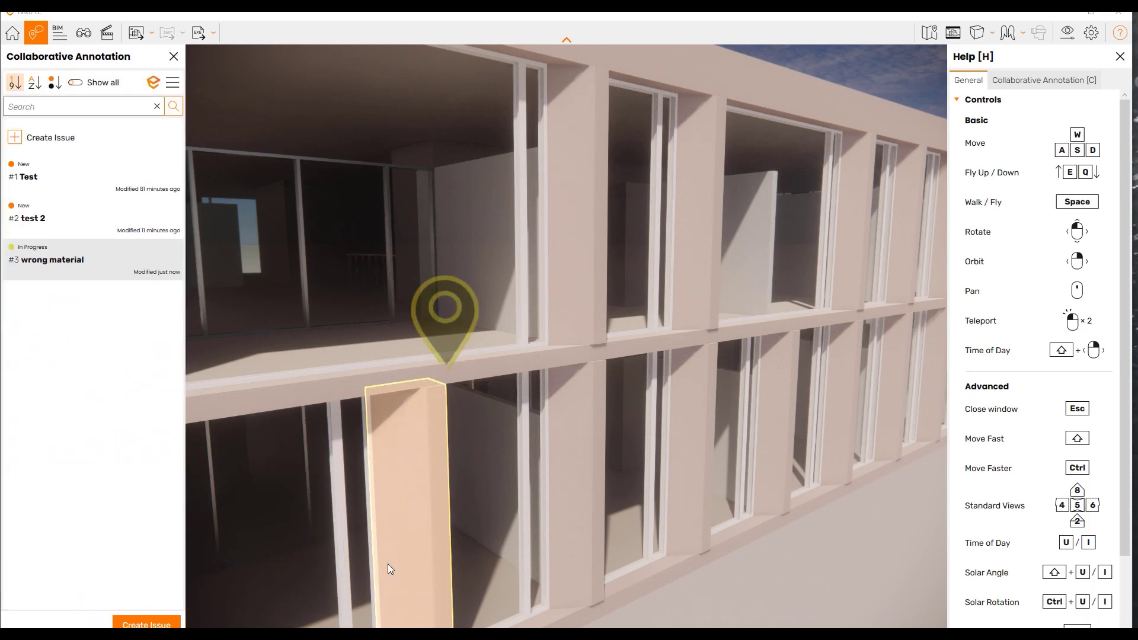